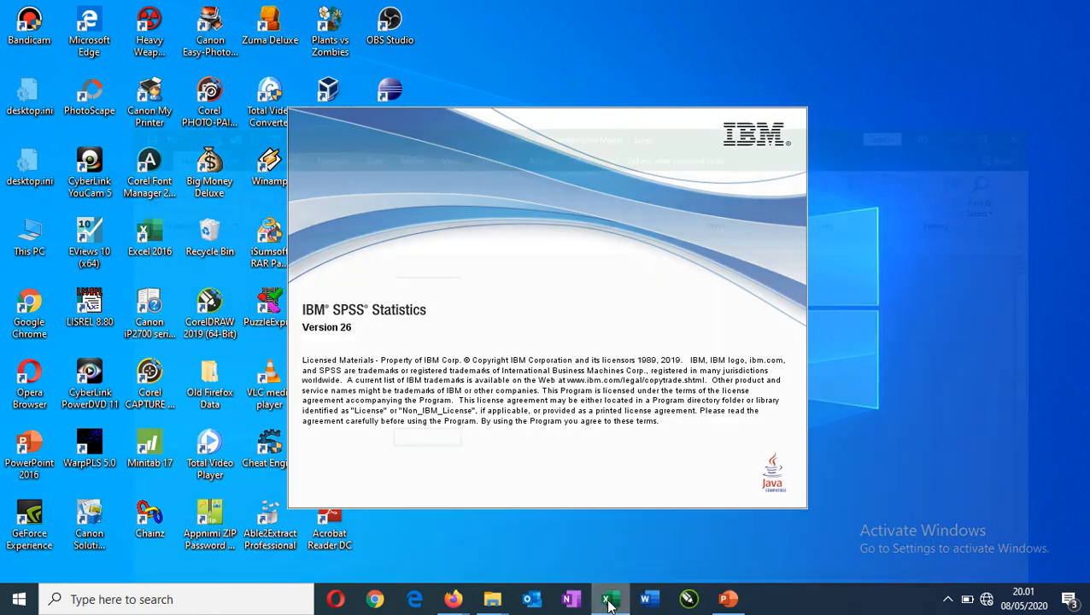
Dismiss the SPSS Statistics welcome dialog and switch to the latihan.xls workbook in Excel.
click(609, 600)
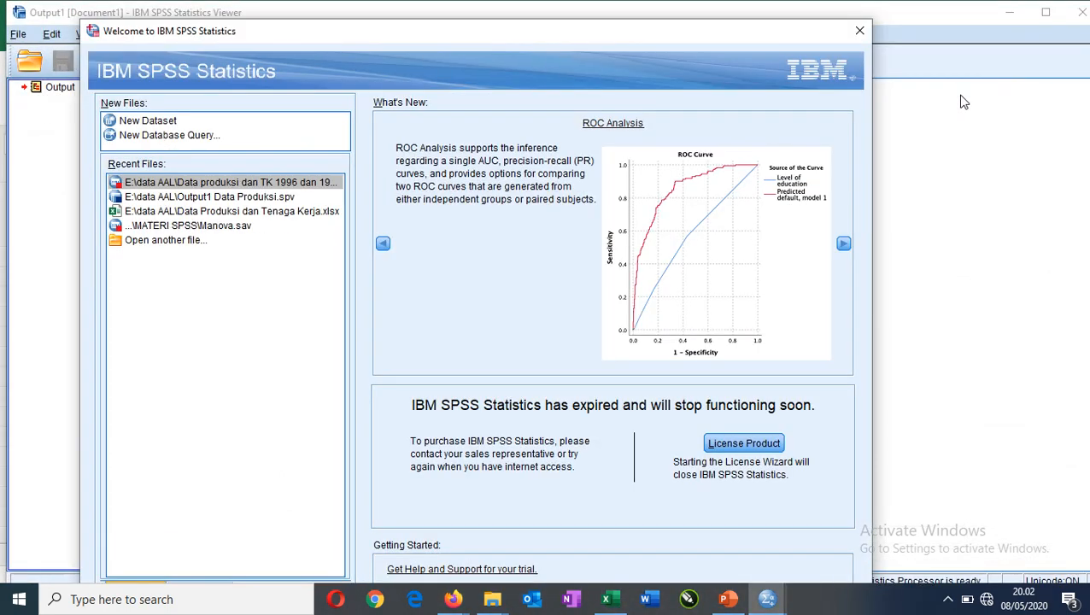
click(863, 32)
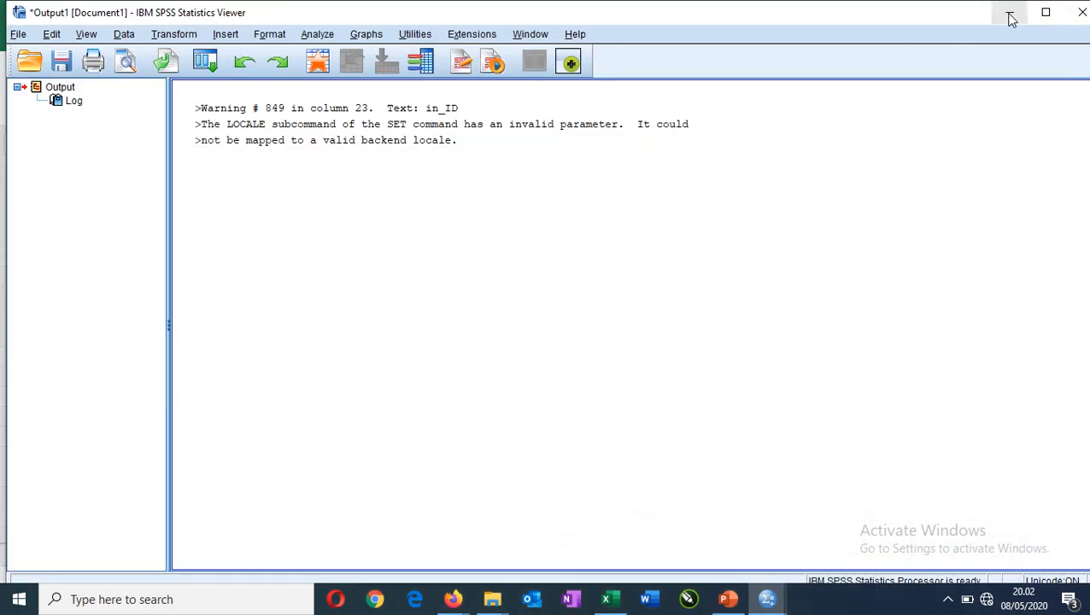
click(1011, 17)
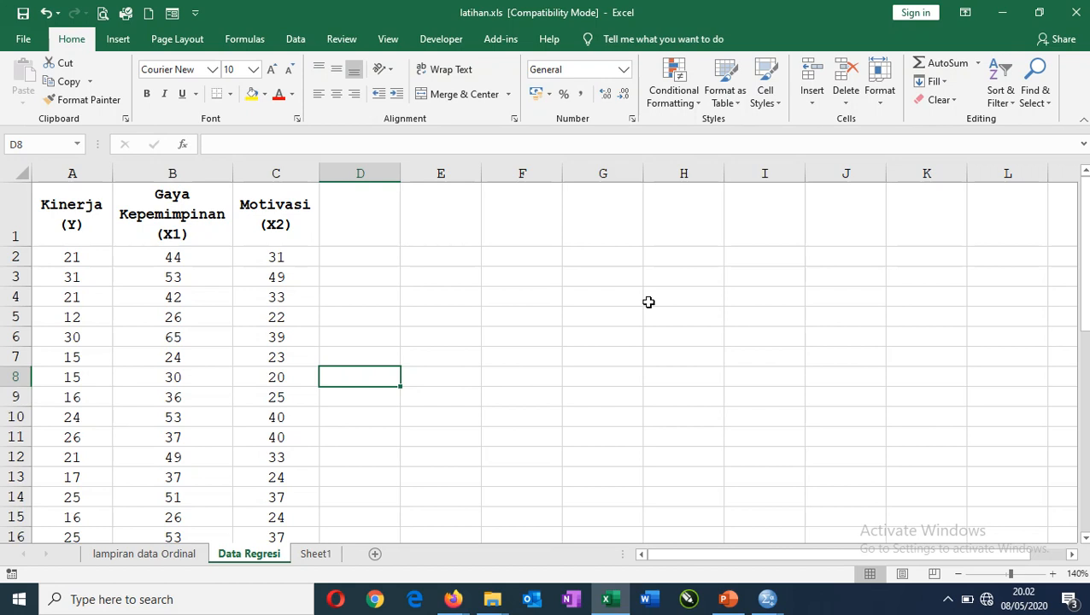
Copy the Kinerja, Gaya Kepemimpinan and Motivasi data in cells A2:C41 of the Data Regresi sheet.
click(90, 256)
drag(147, 261, 300, 433)
key(ctrl+c)
Close the SPSS output viewer window without saving its contents.
mouse_move(763, 596)
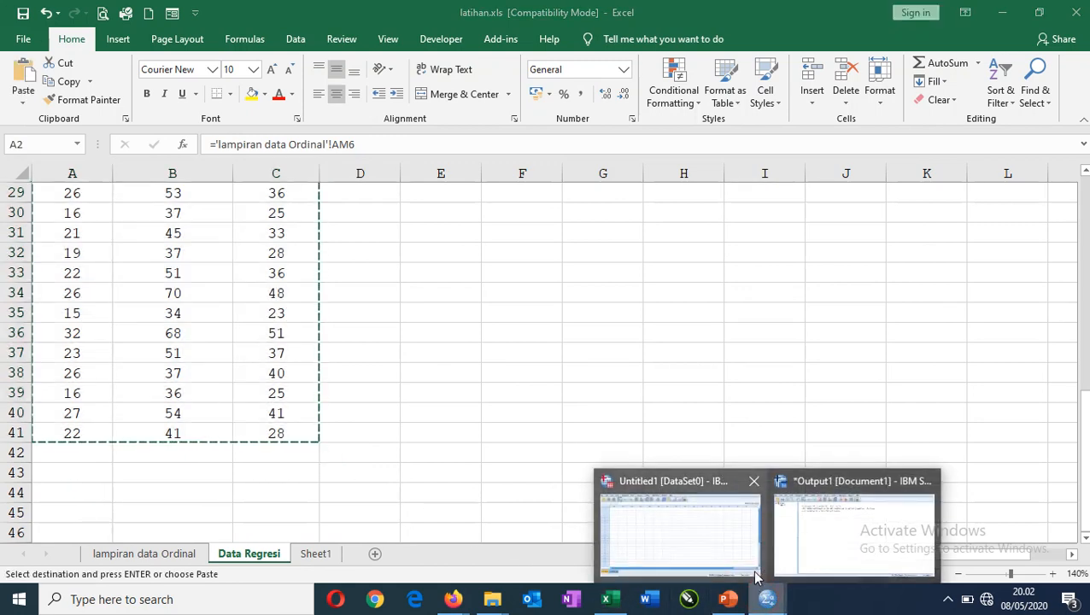
click(928, 481)
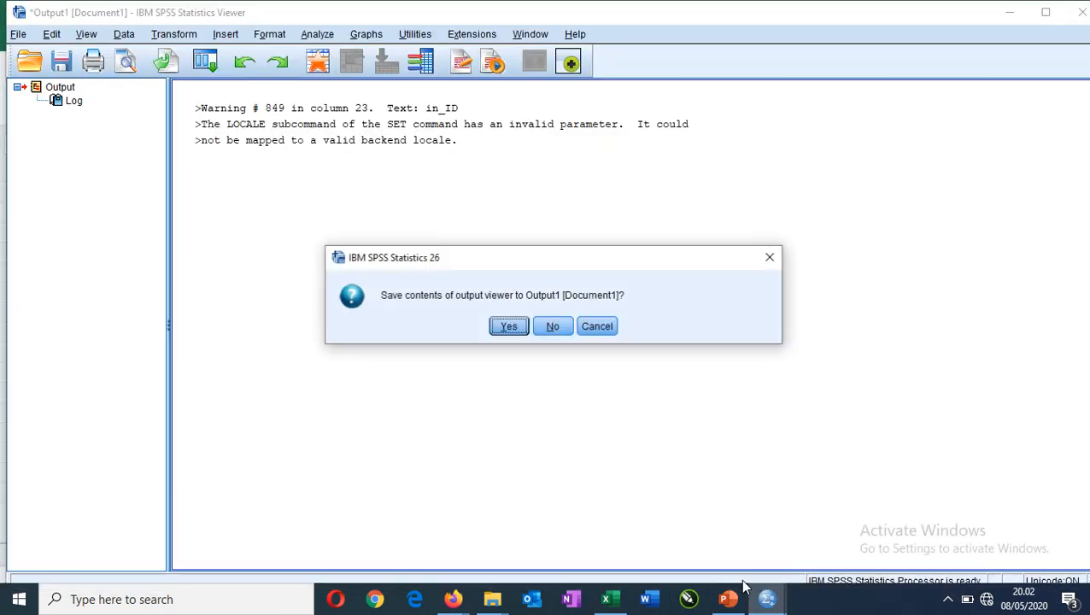
click(553, 327)
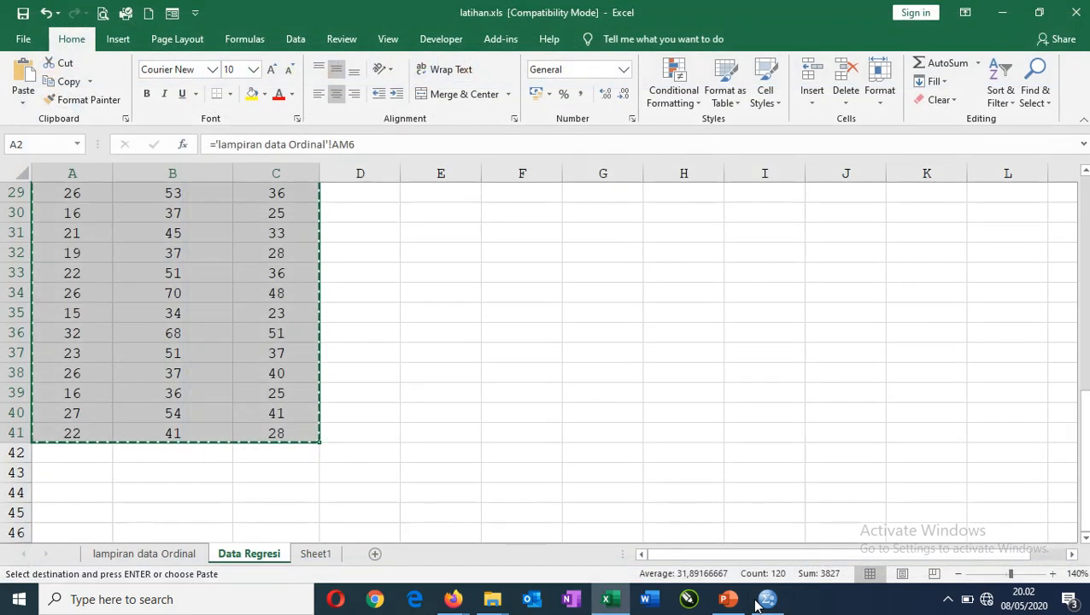
Paste the copied data into the SPSS Data Editor from the first cell, and display the variable definitions.
click(761, 601)
click(114, 122)
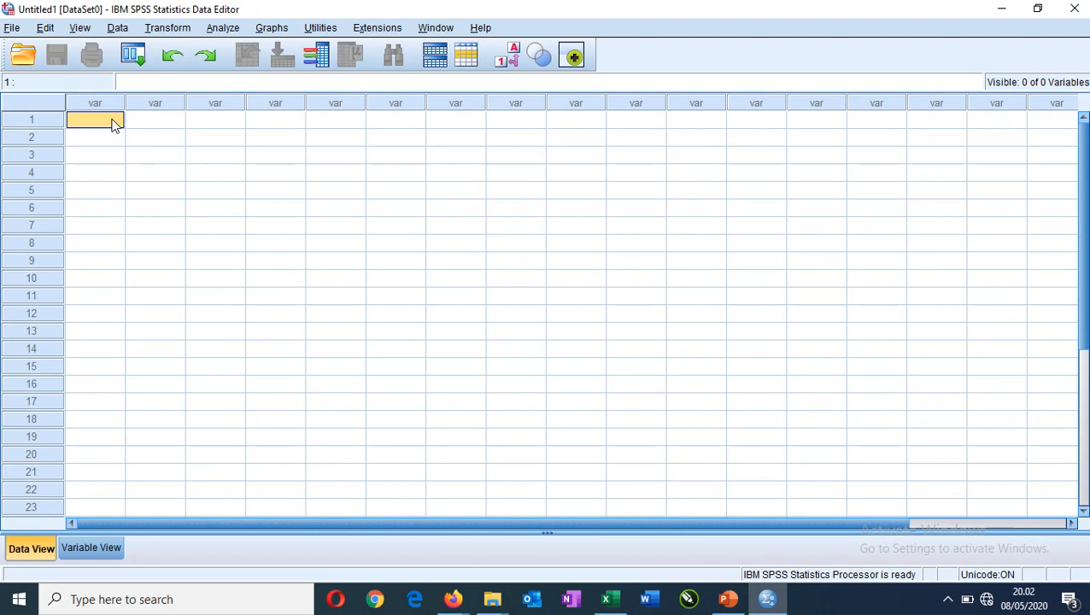
click(114, 123)
key(ctrl+v)
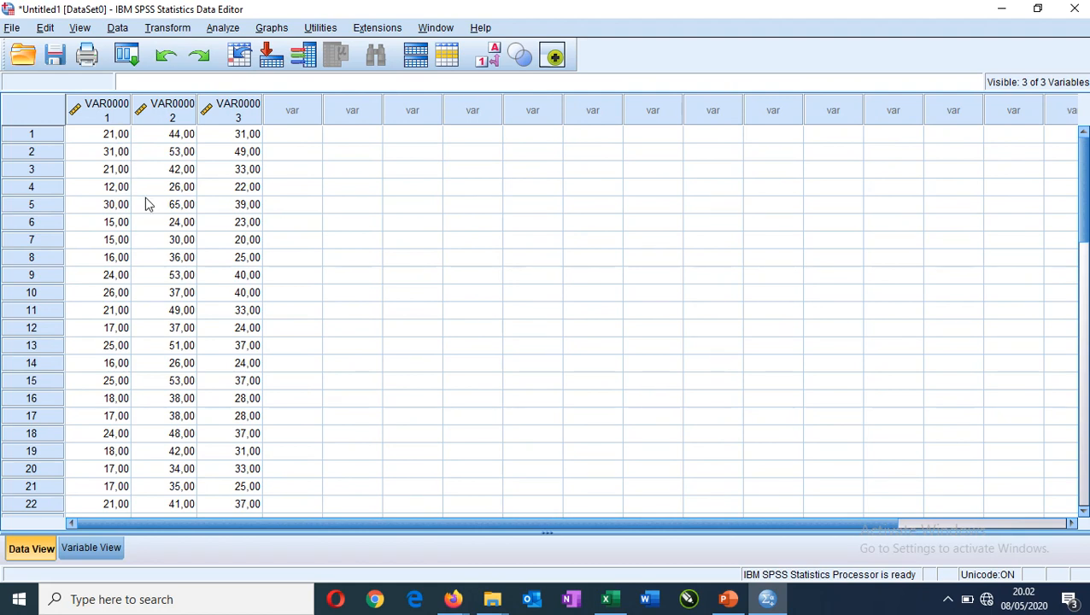
click(91, 549)
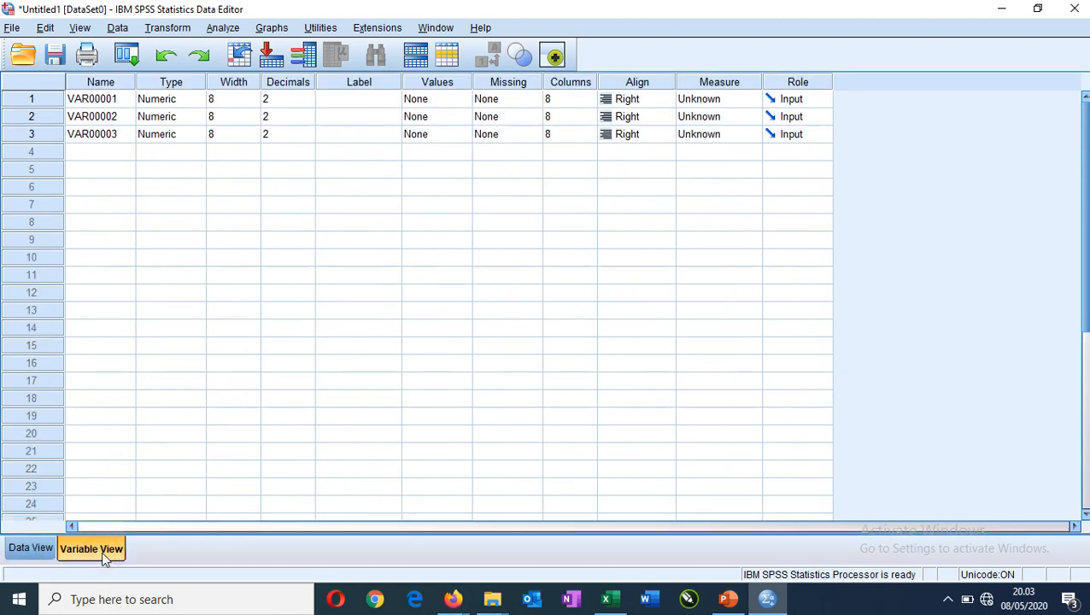
click(103, 98)
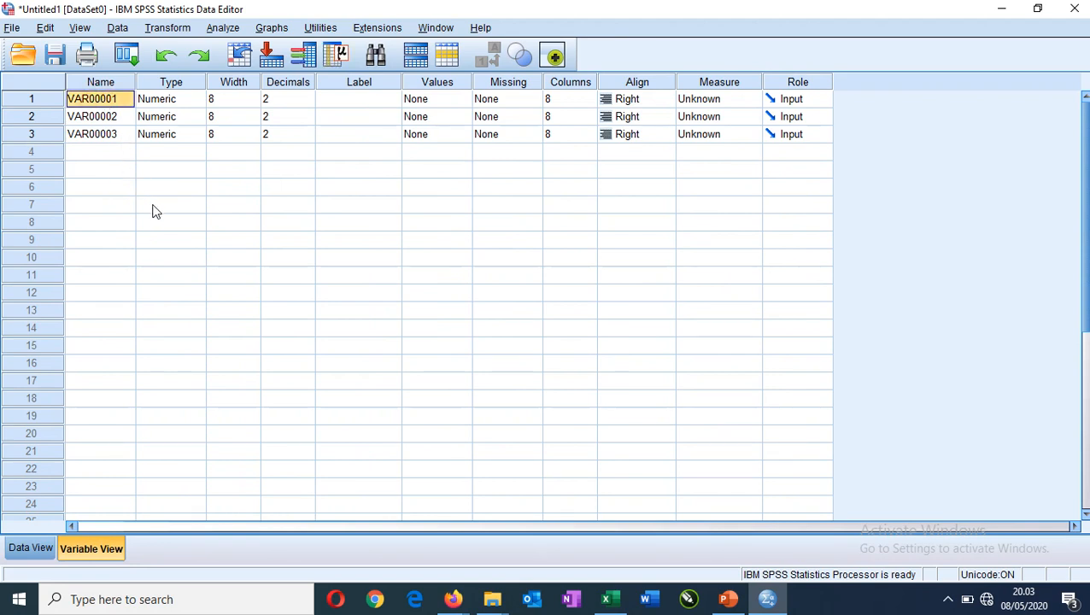
text(y)
key(Escape)
key(Tab)
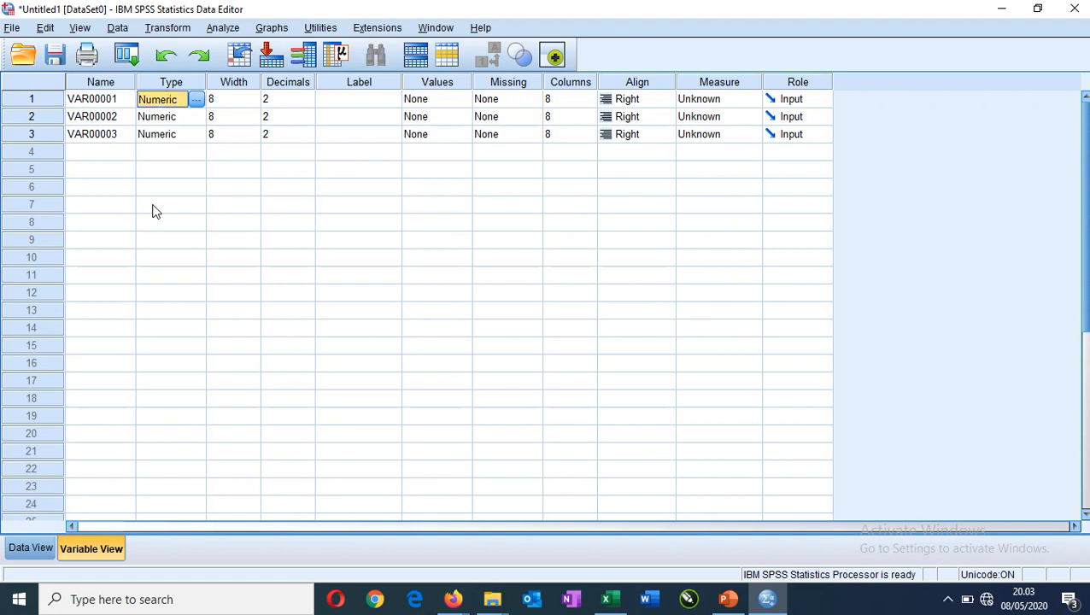
Rename the three variables Y, X1 and X2 in order.
click(125, 102)
click(125, 100)
text(Y)
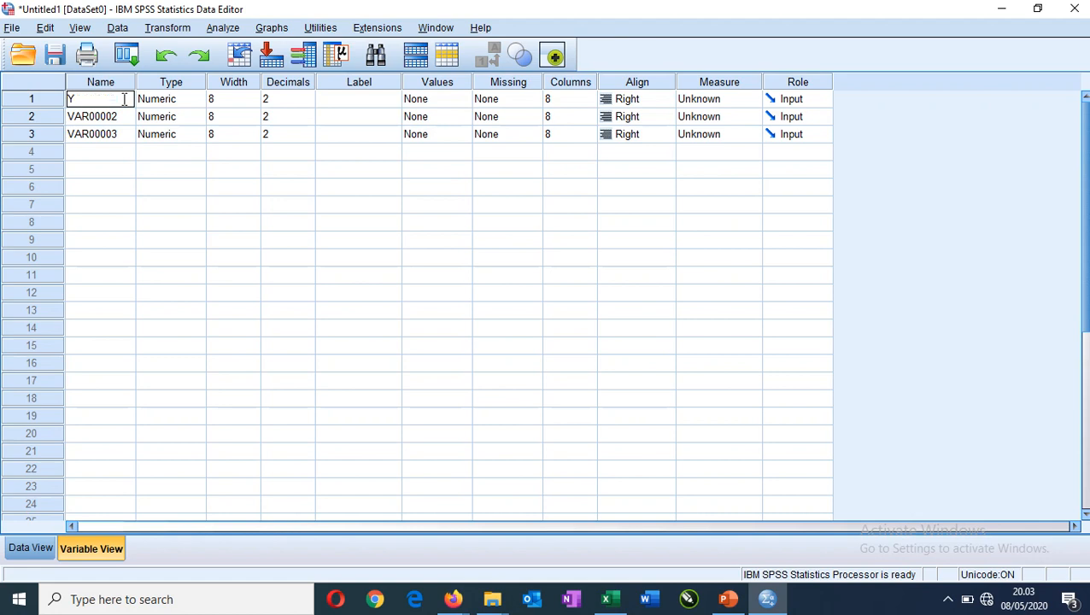
key(Return)
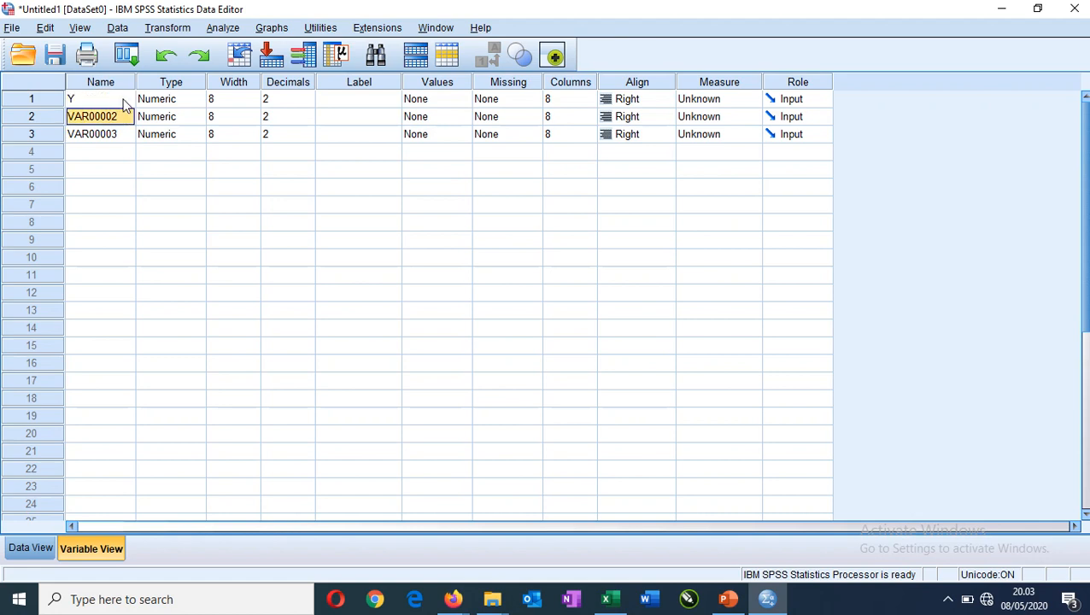
text(X1)
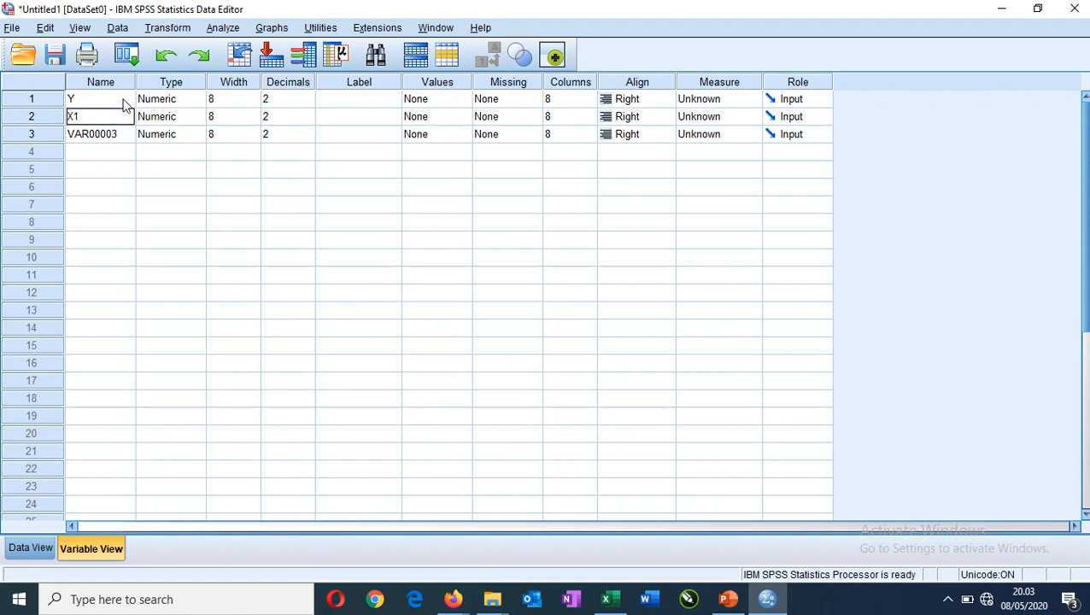
key(Return)
text(X2)
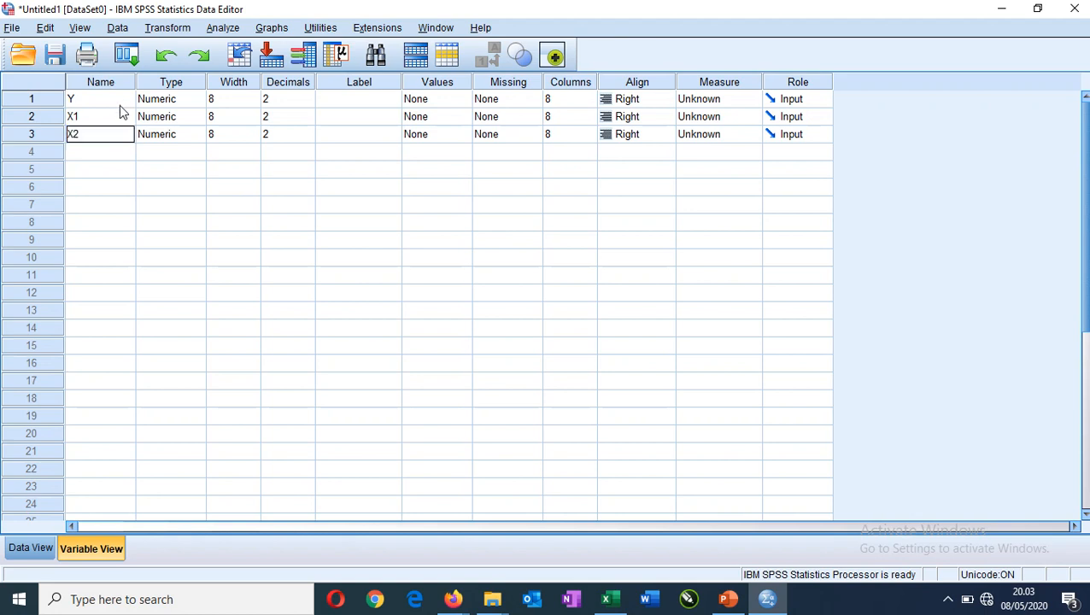
Set the decimals of variables Y, X1 and X2 to 0.
click(310, 100)
click(309, 102)
click(309, 101)
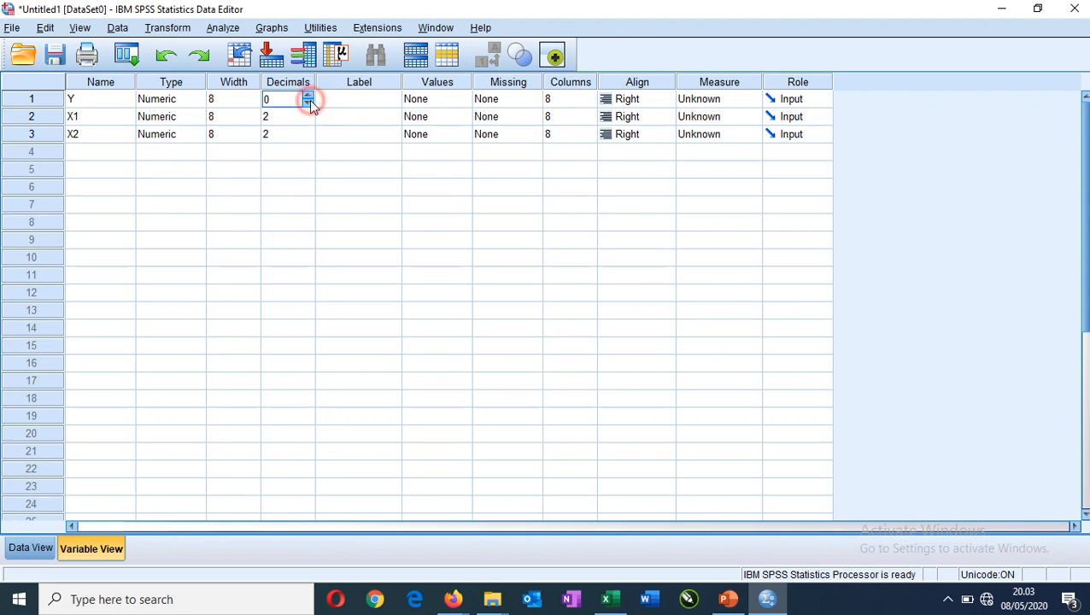
key(Return)
text(0)
key(Return)
text(0)
key(Tab)
Label variable Y as "Kinerja Karyawan".
key(Up)
key(Up)
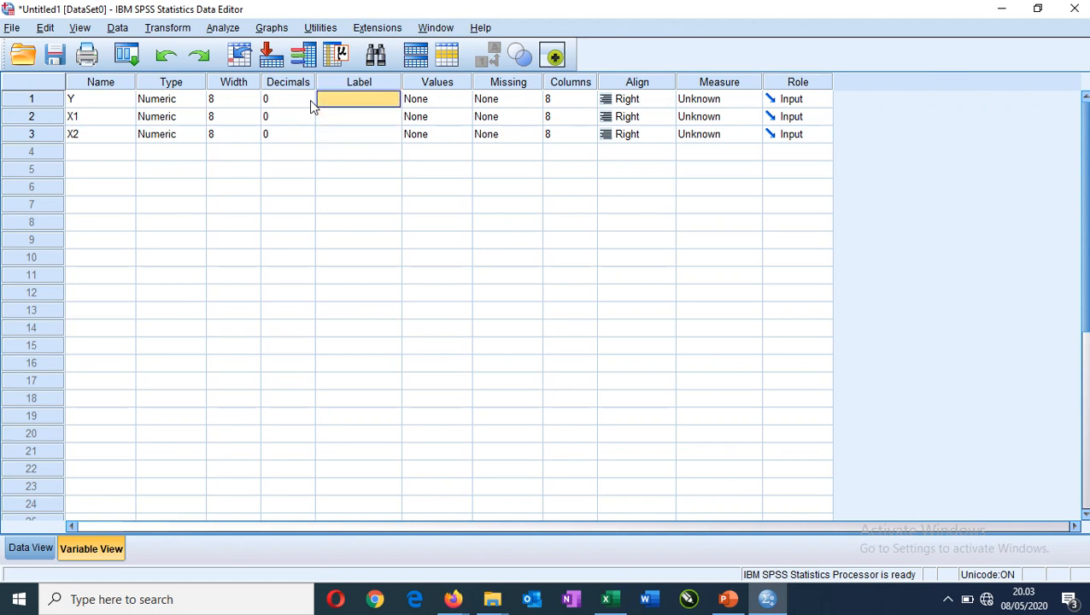
text(kiNER)
key(BackSpace)
key(BackSpace)
key(BackSpace)
key(BackSpace)
key(BackSpace)
text(Ki)
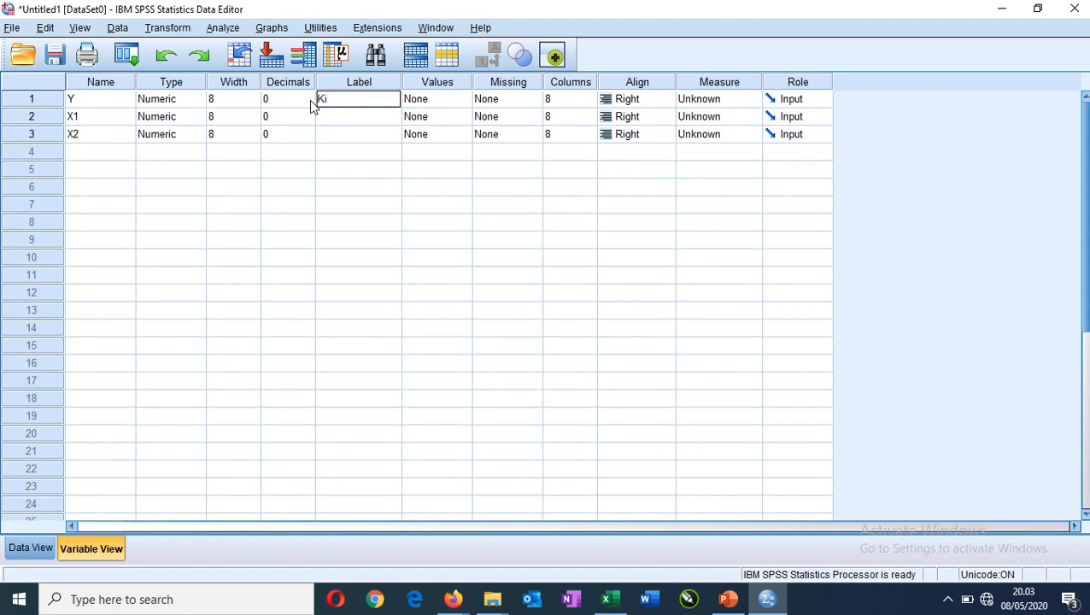
text(nerja Karyawan)
key(Return)
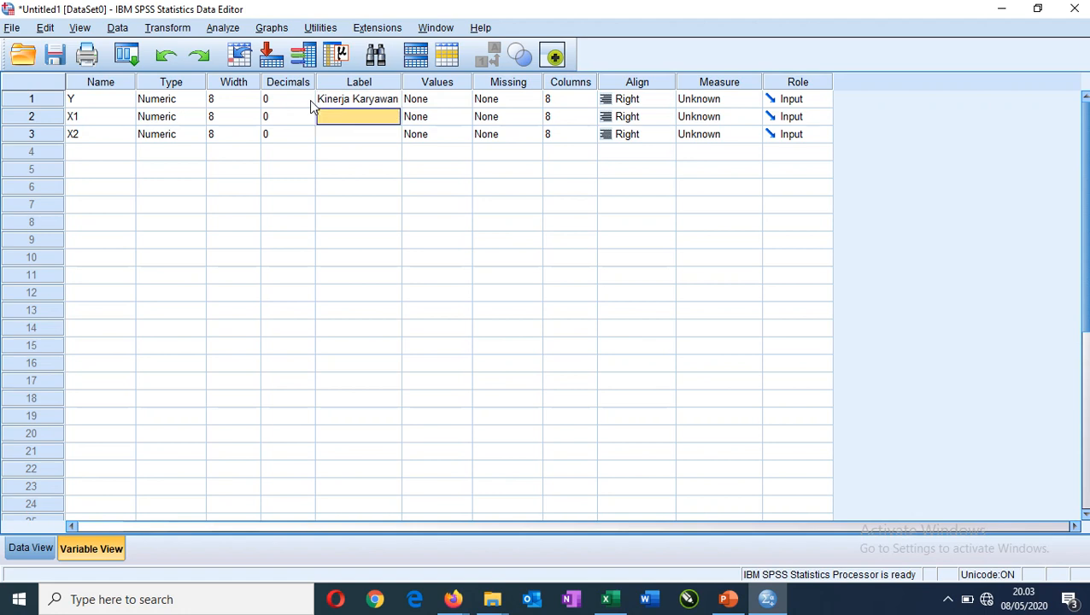
Label variable X1 as "Gaya Kepemimpinan" and variable X2 as "Motivasi Kerja".
text(Gaya)
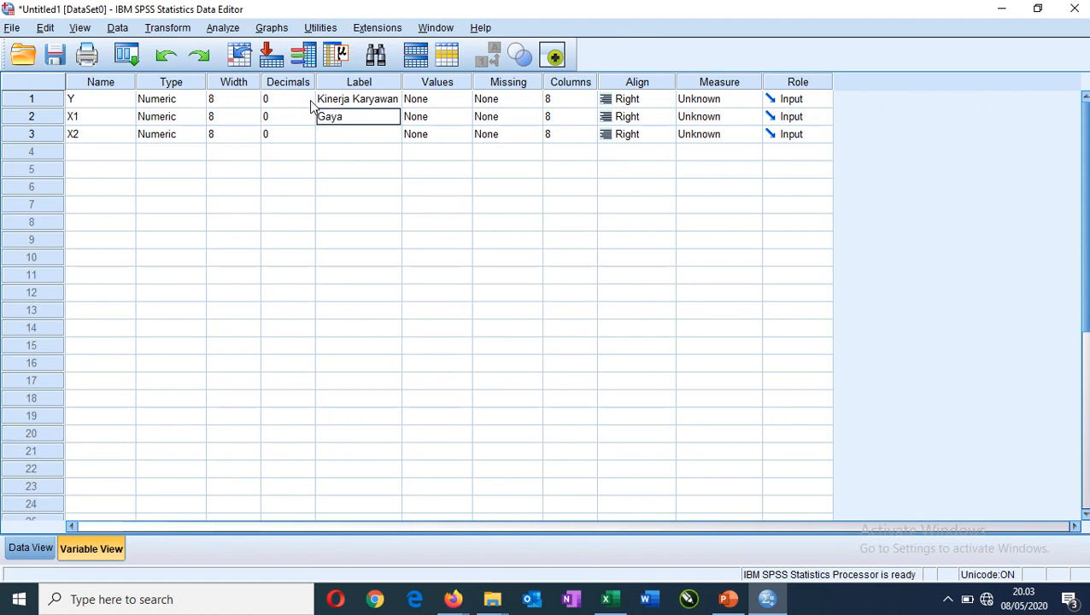
text( Kepemimpinan)
key(Return)
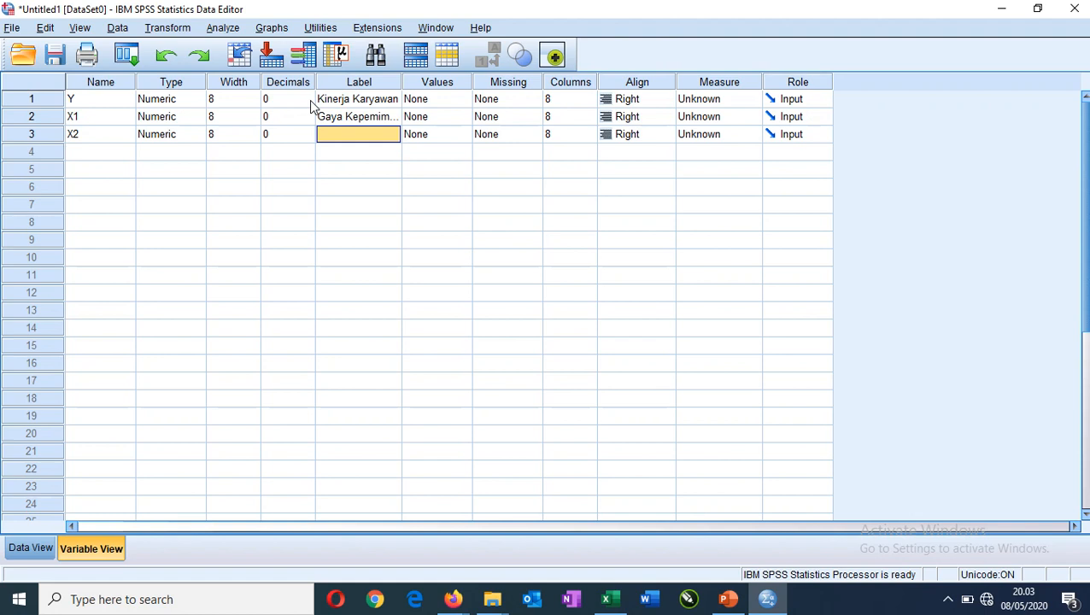
text(Motivasi Kerja)
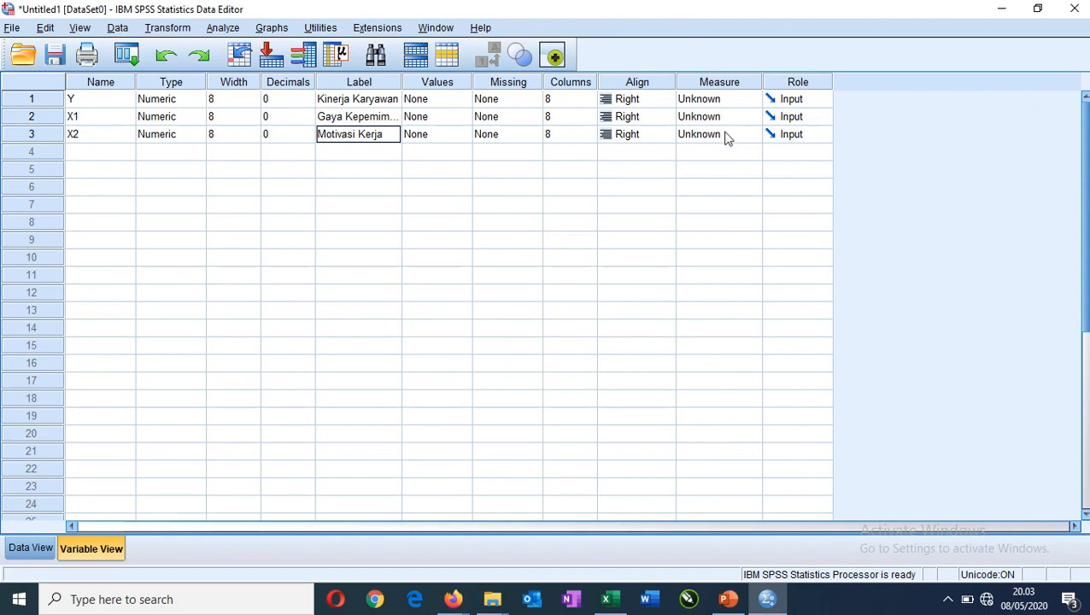
Set the measurement level of Y, X1 and X2 to Scale.
click(740, 101)
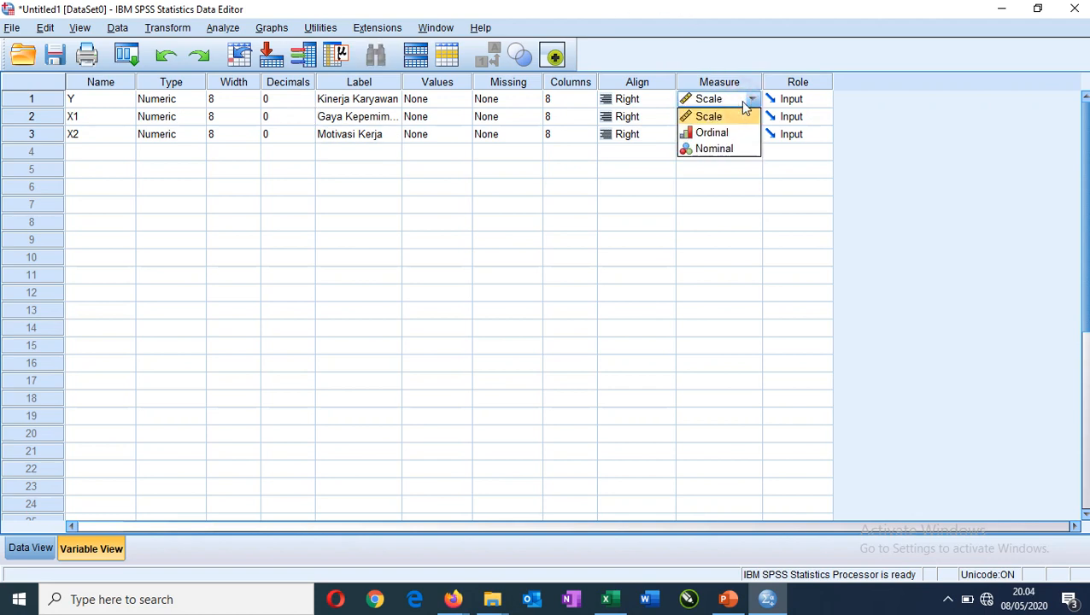
click(732, 121)
key(Down)
key(Down)
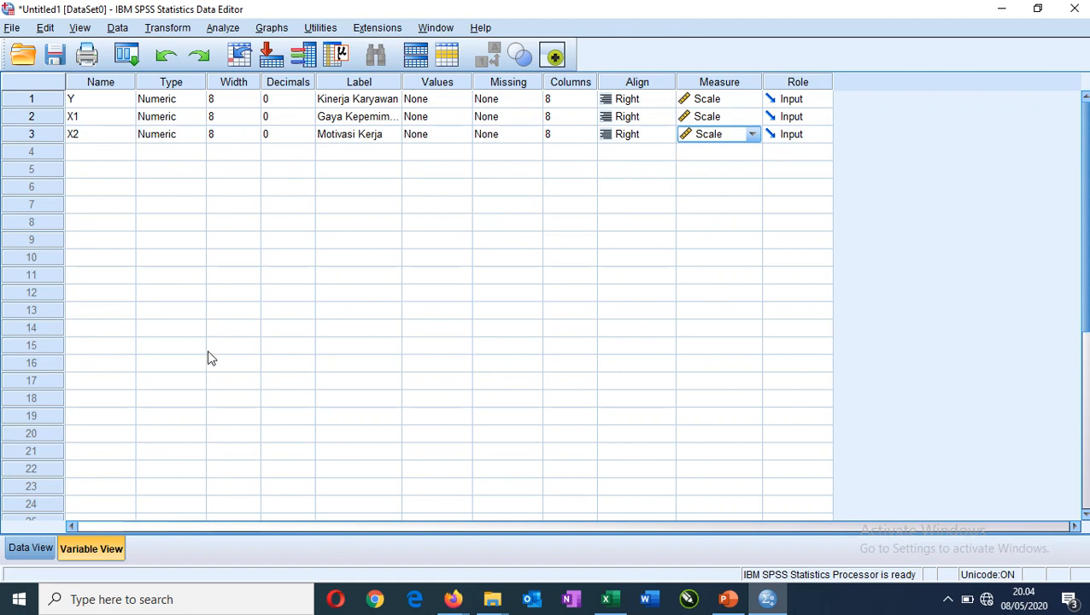
Set up a linear regression with Kinerja Karyawan [Y] as dependent and Gaya Kepemimpinan [X1] and Motivasi Kerja [X2] as independent variables.
click(44, 544)
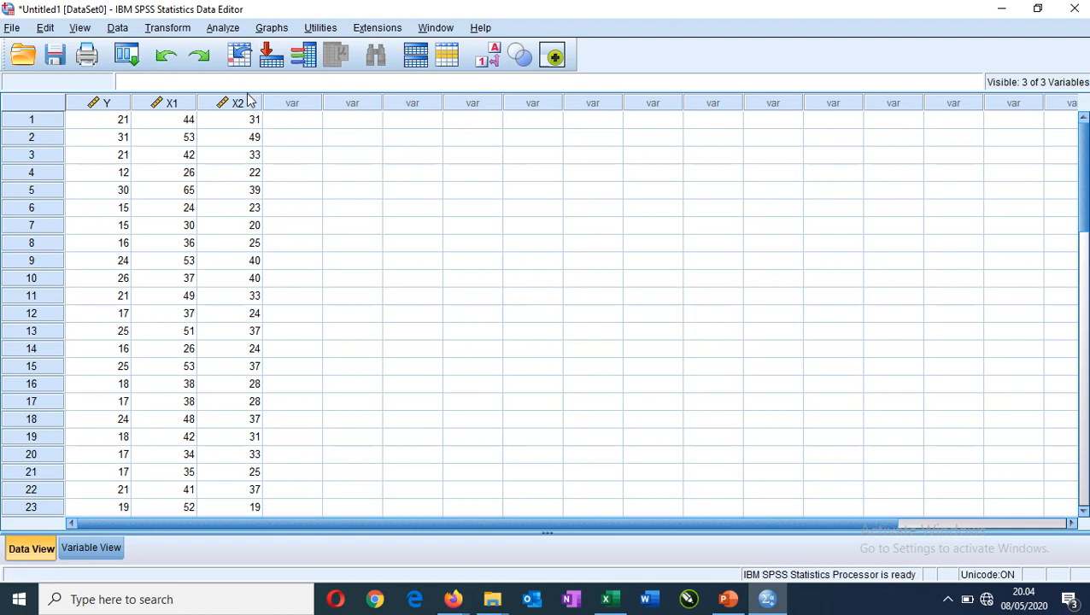
click(225, 29)
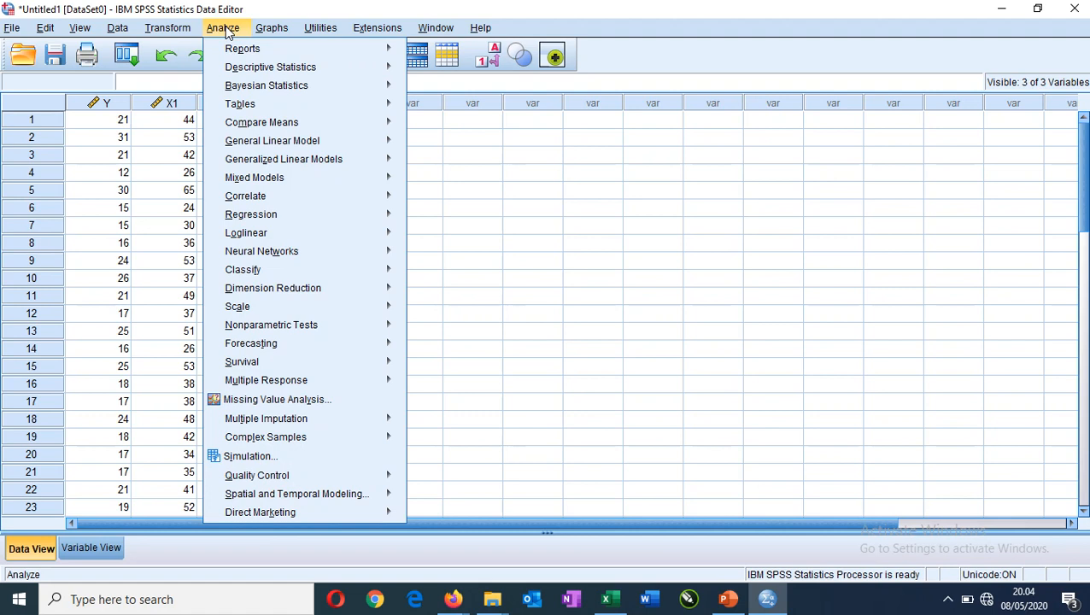
mouse_move(290, 214)
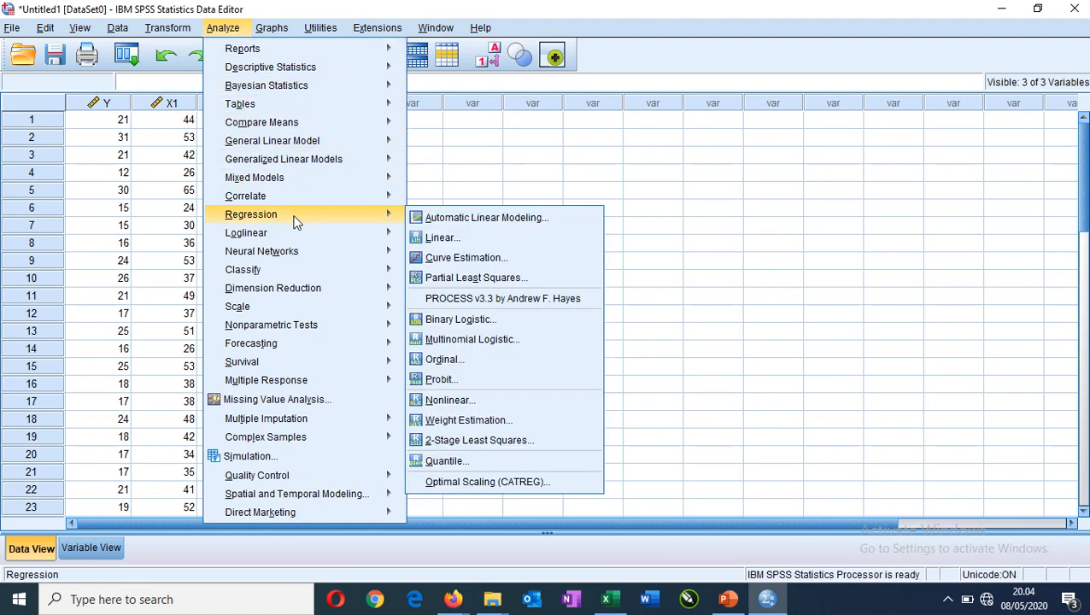
click(450, 241)
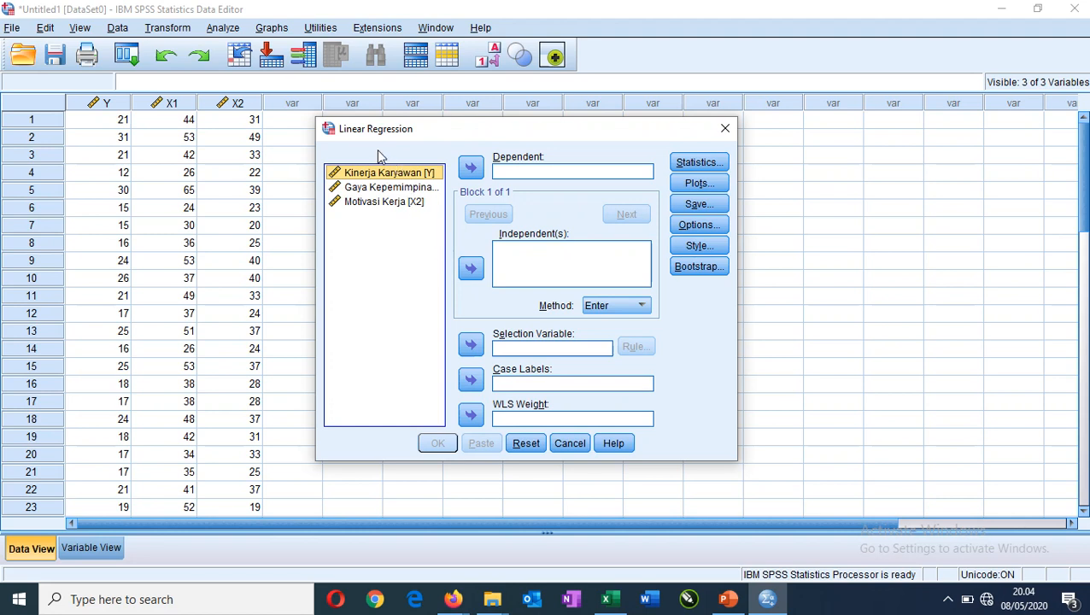
click(406, 175)
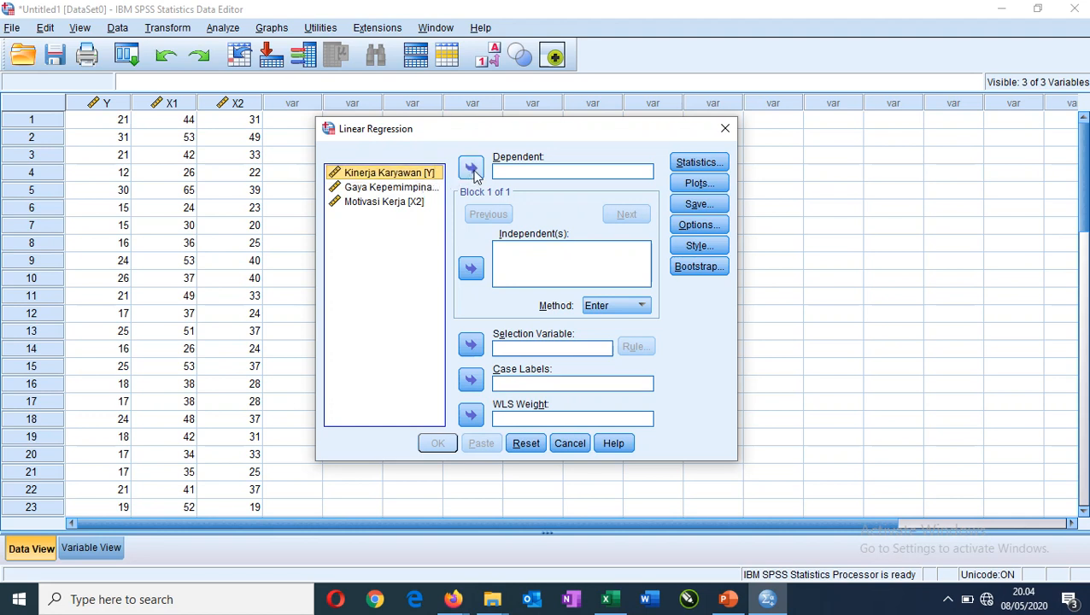
click(472, 168)
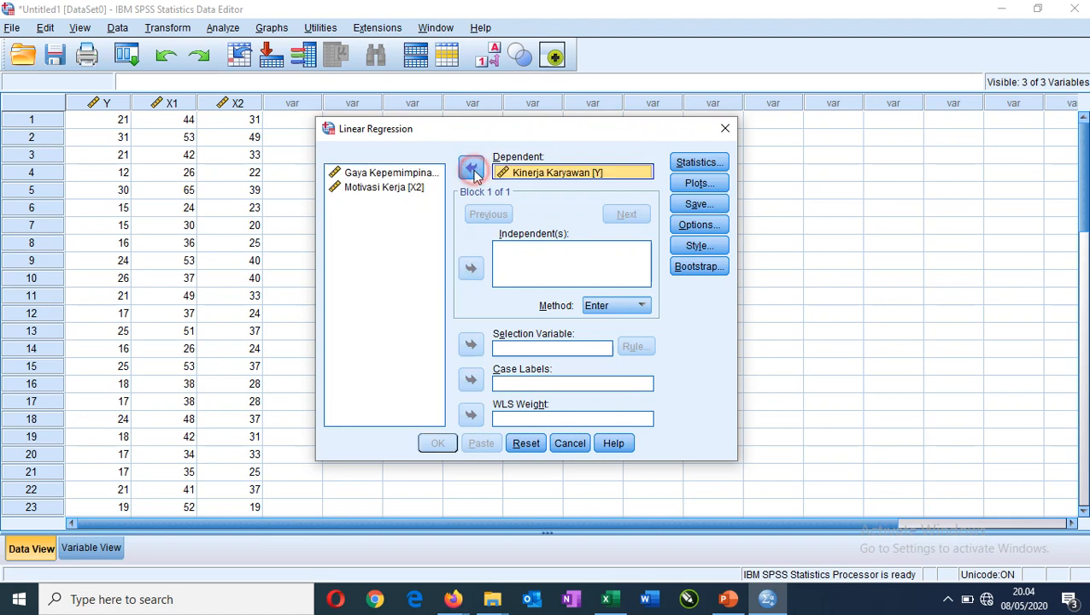
click(423, 175)
key(shift+Down)
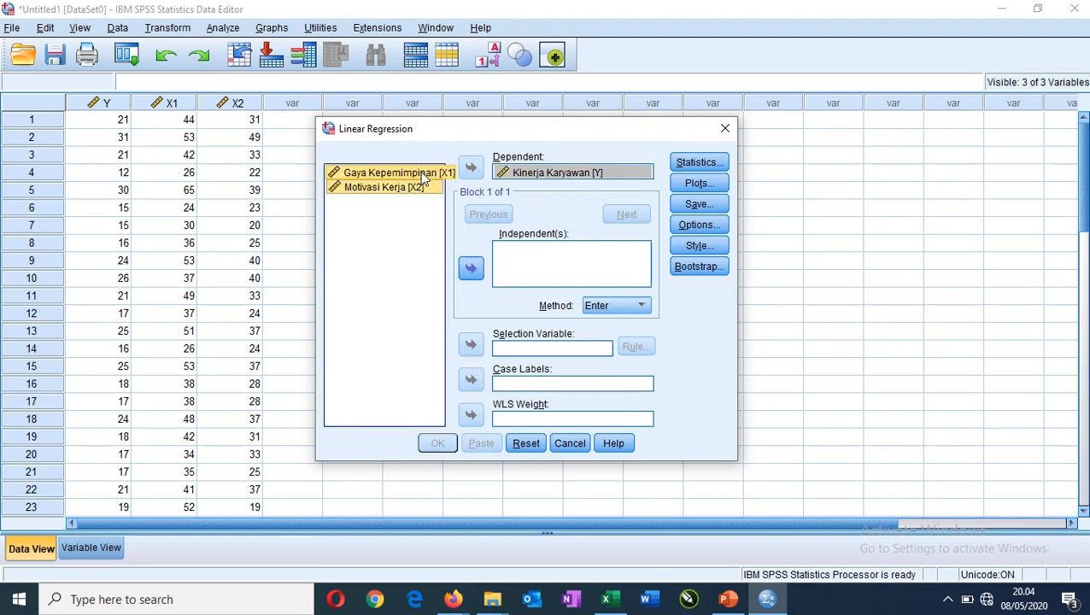
click(471, 270)
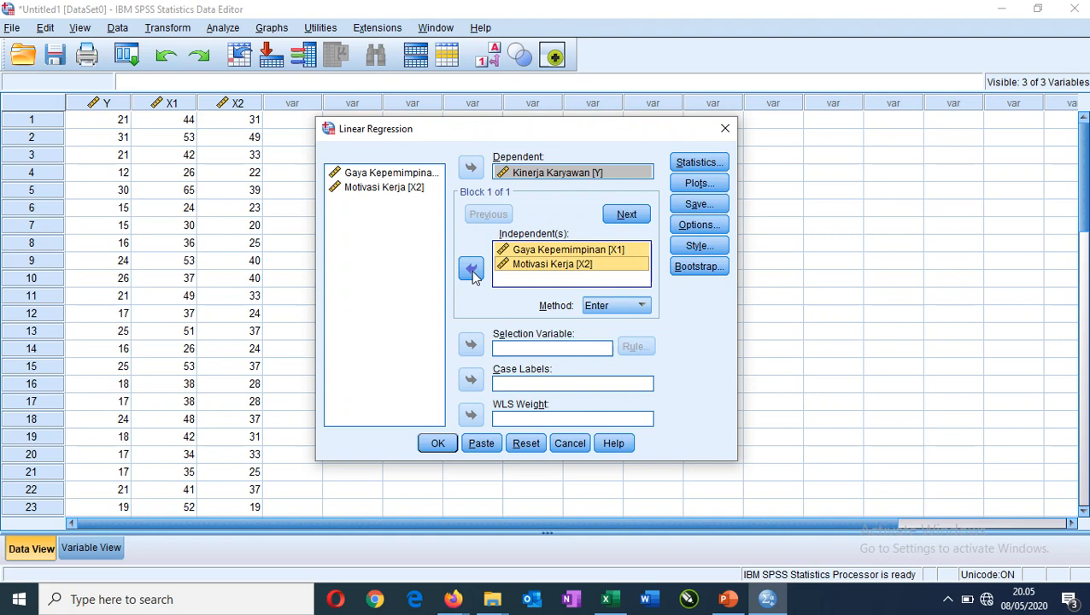
Configure the linear regression to save unstandardized residuals.
click(701, 206)
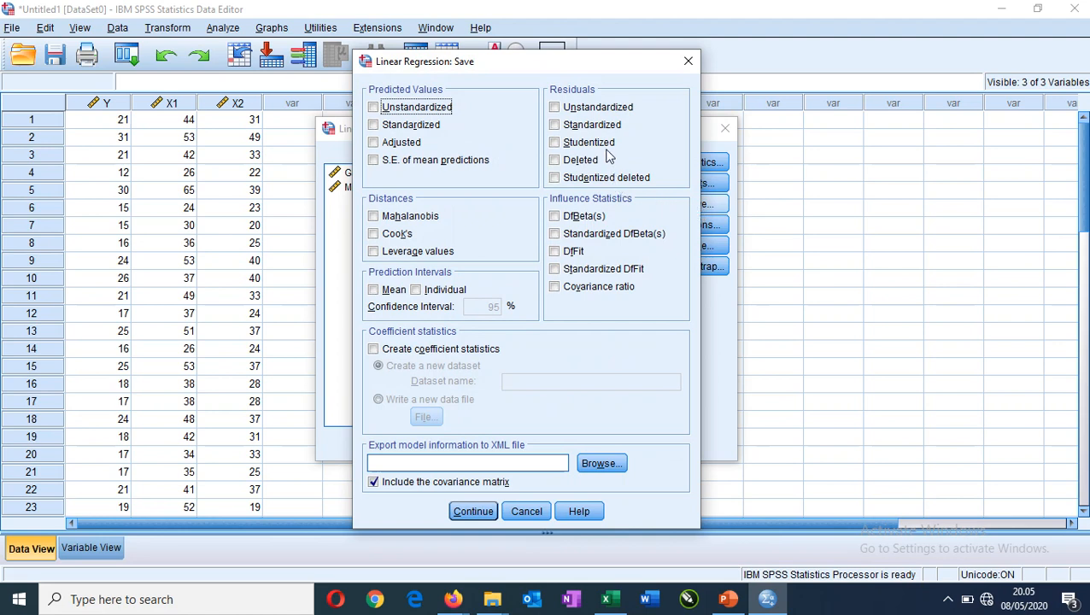
click(582, 113)
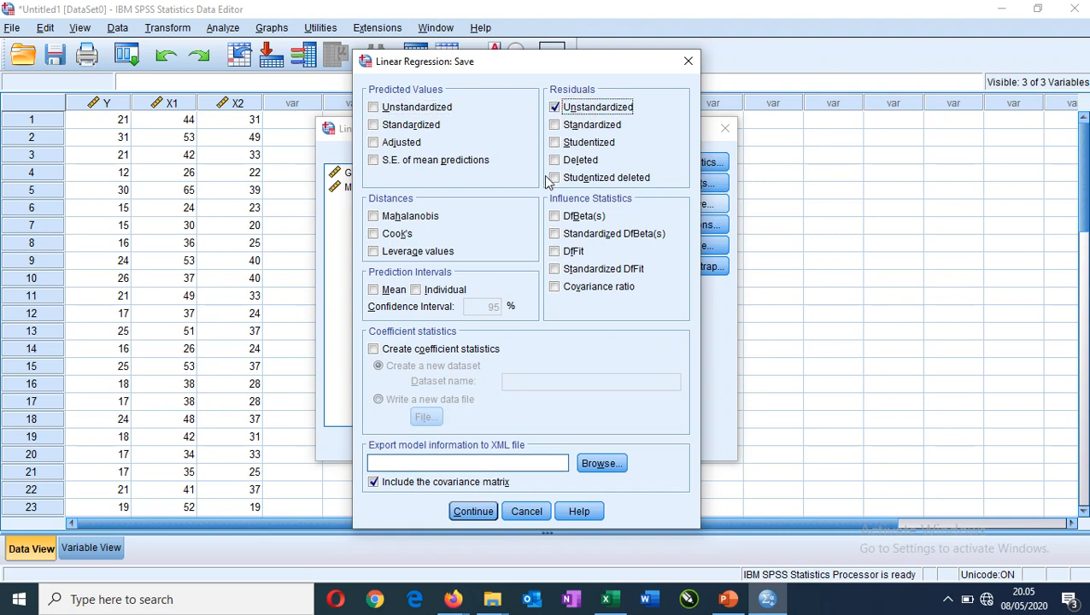
click(481, 517)
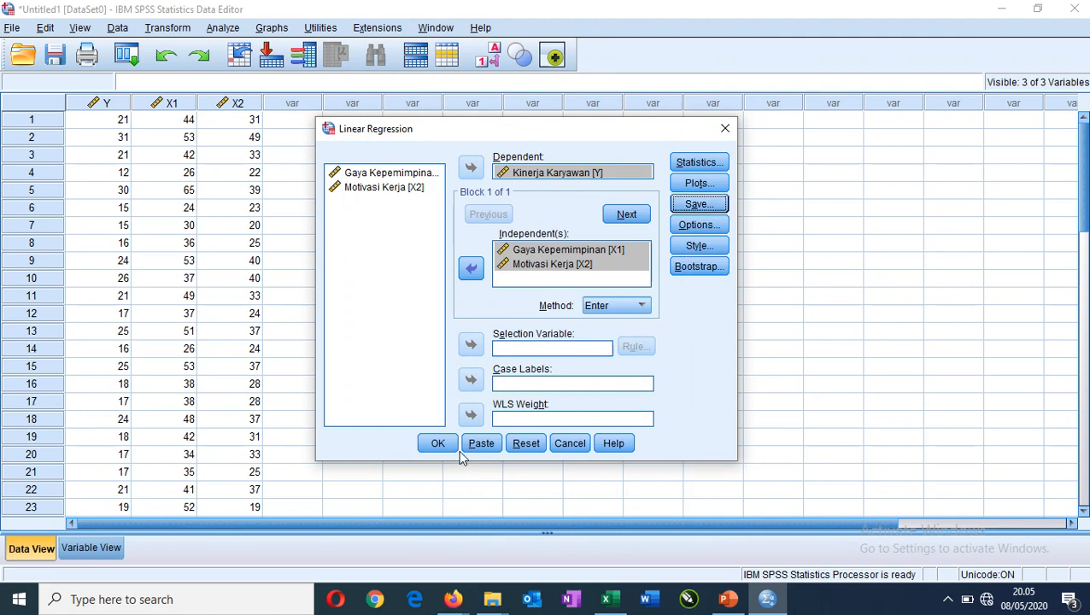
Run the configured linear regression and return to the dataset to view the saved residual variable.
click(436, 443)
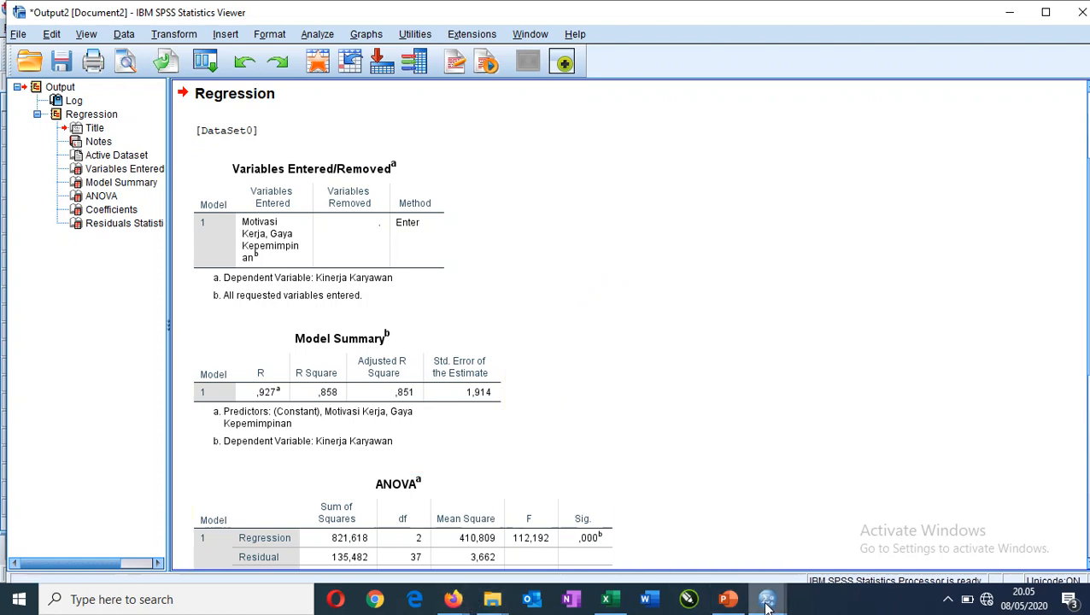
mouse_move(766, 602)
click(675, 549)
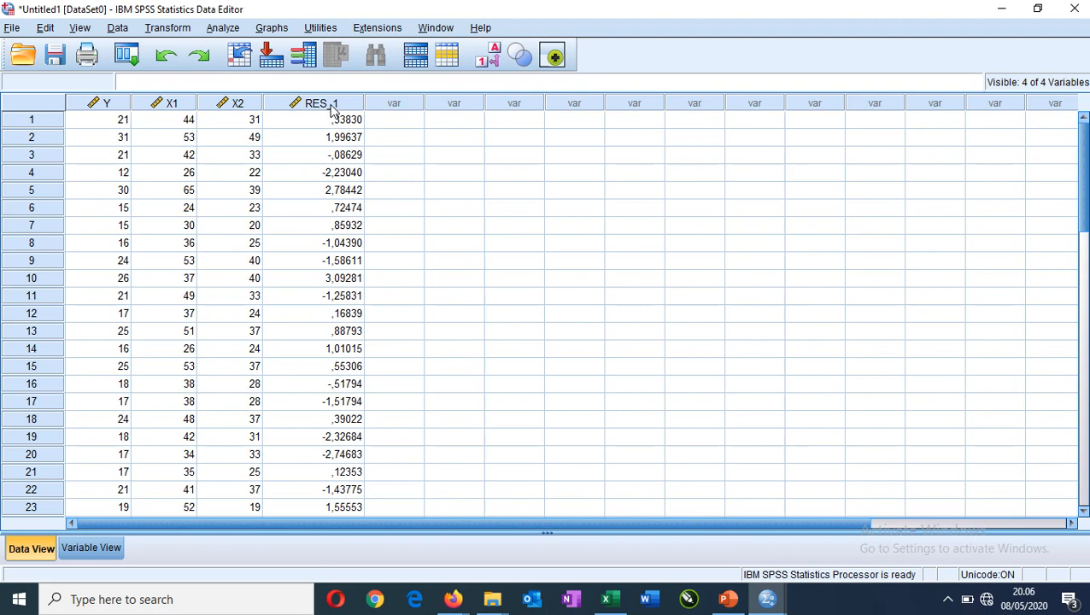
Run a legacy one-sample Kolmogorov-Smirnov test on the unstandardized residual variable with Normal as the test distribution.
click(221, 32)
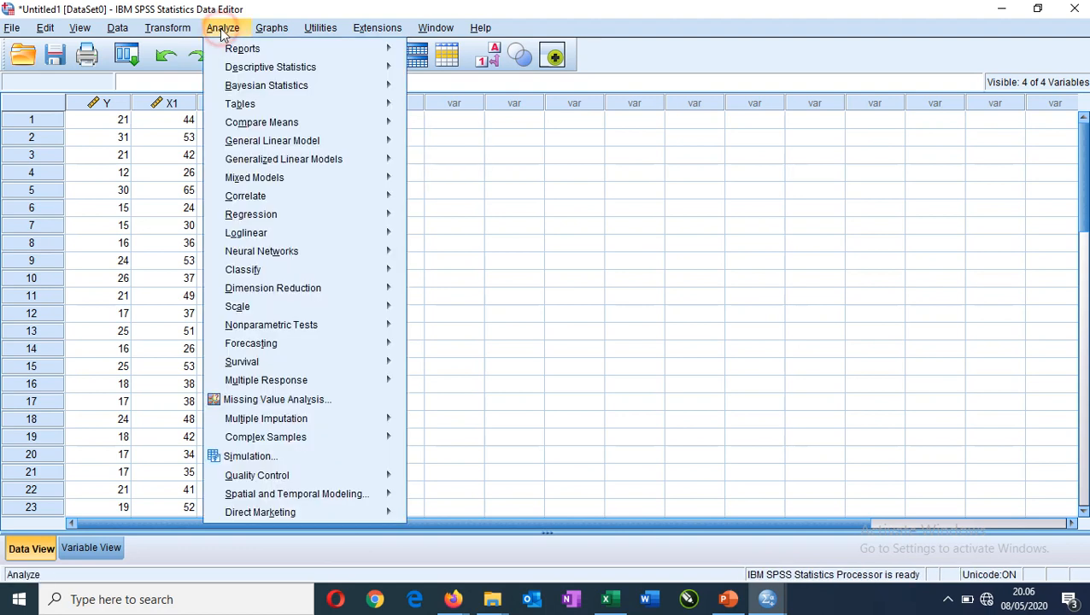
mouse_move(336, 331)
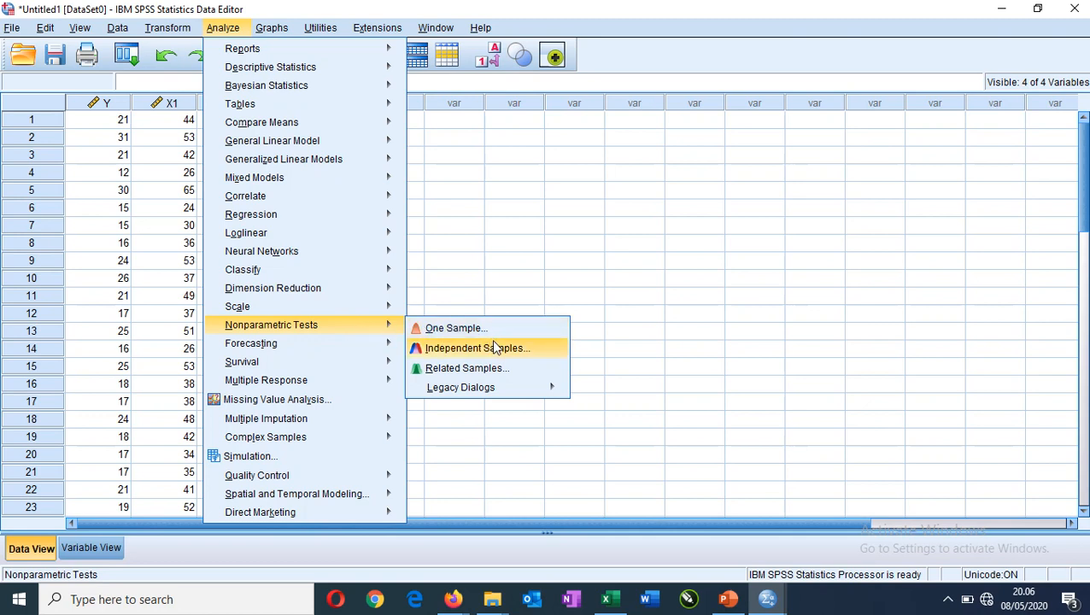
mouse_move(515, 388)
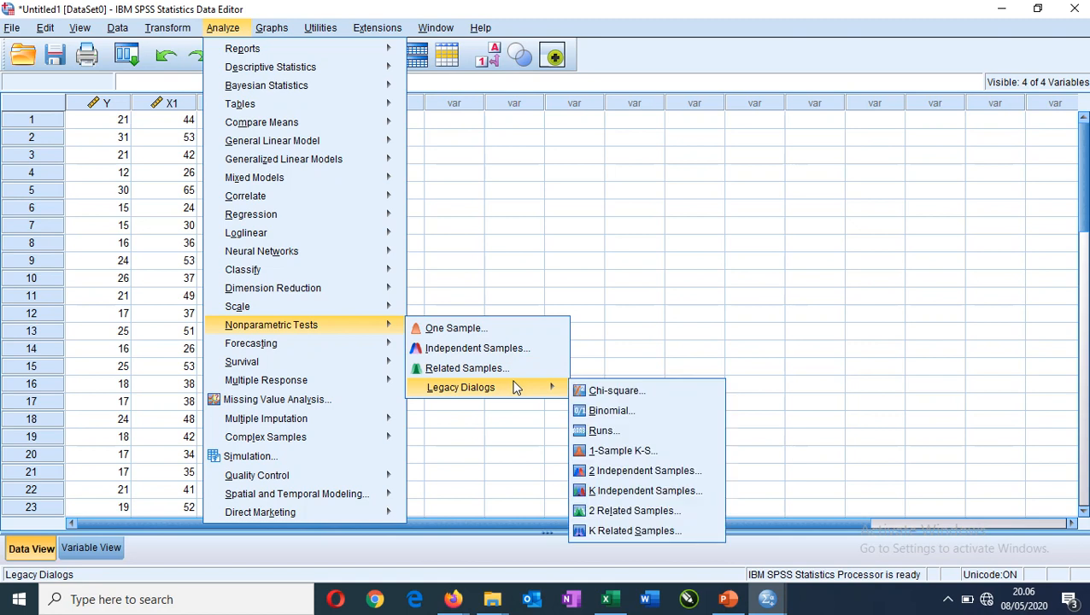
click(621, 456)
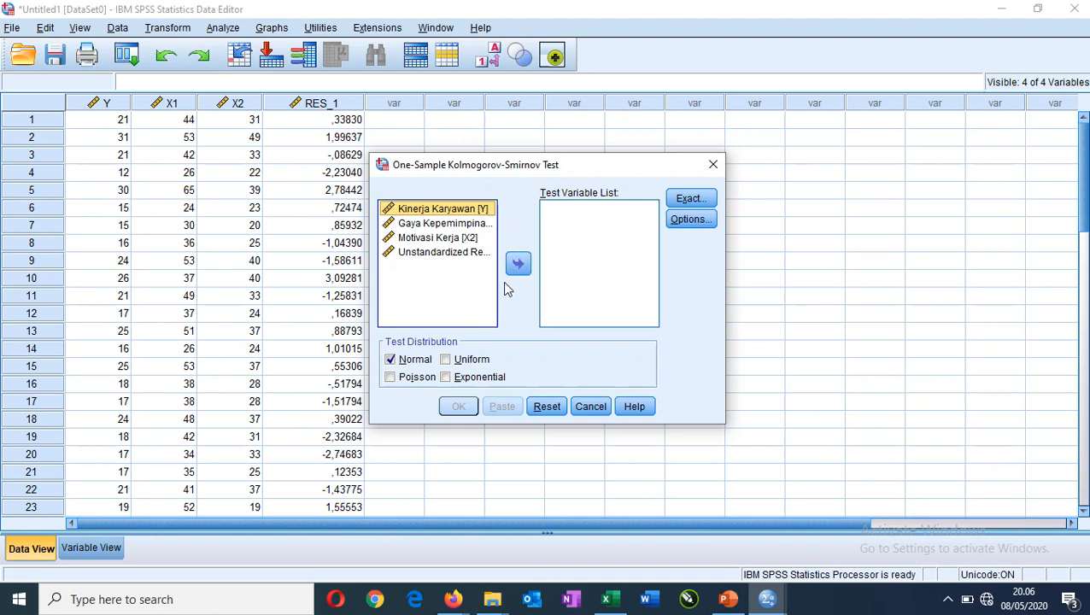
click(436, 253)
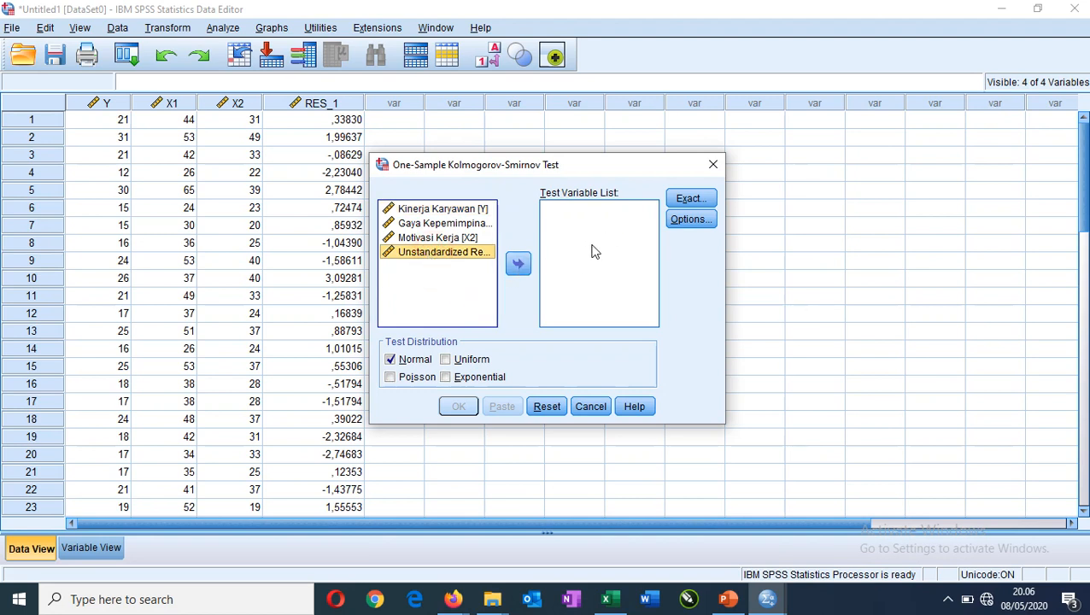
click(517, 265)
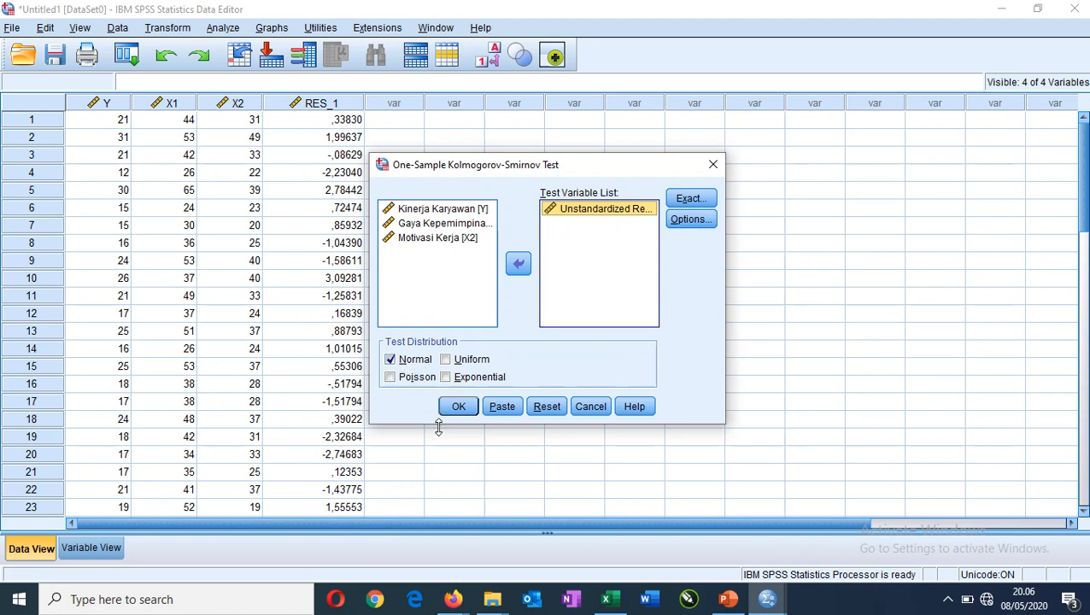
click(459, 409)
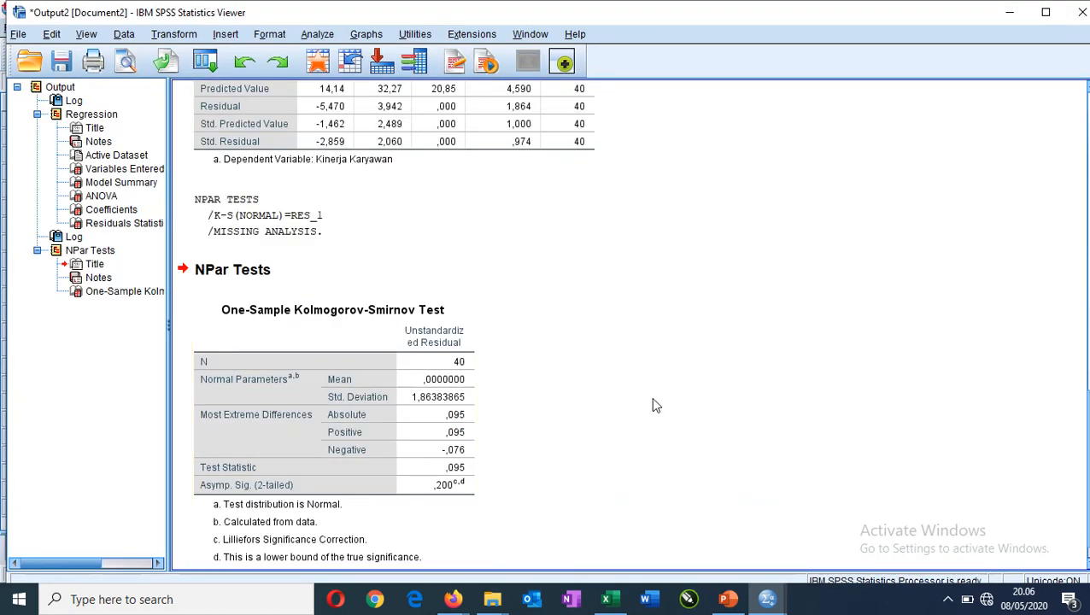
Copy the One-Sample Kolmogorov-Smirnov Test table from the output and paste it into a new blank Word document.
scroll(596, 428, down, 1)
click(363, 340)
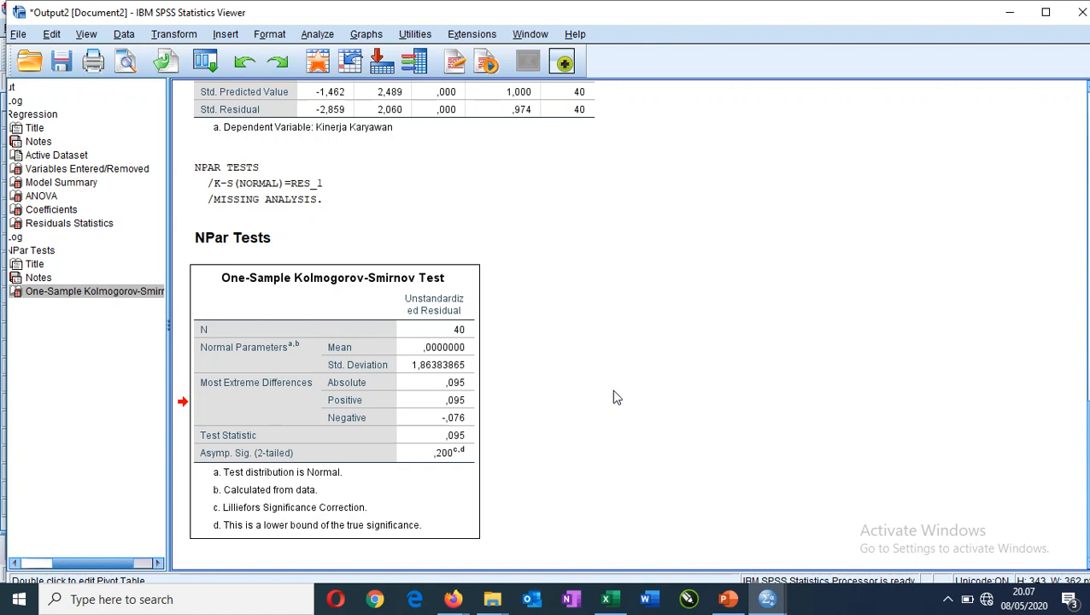
click(654, 601)
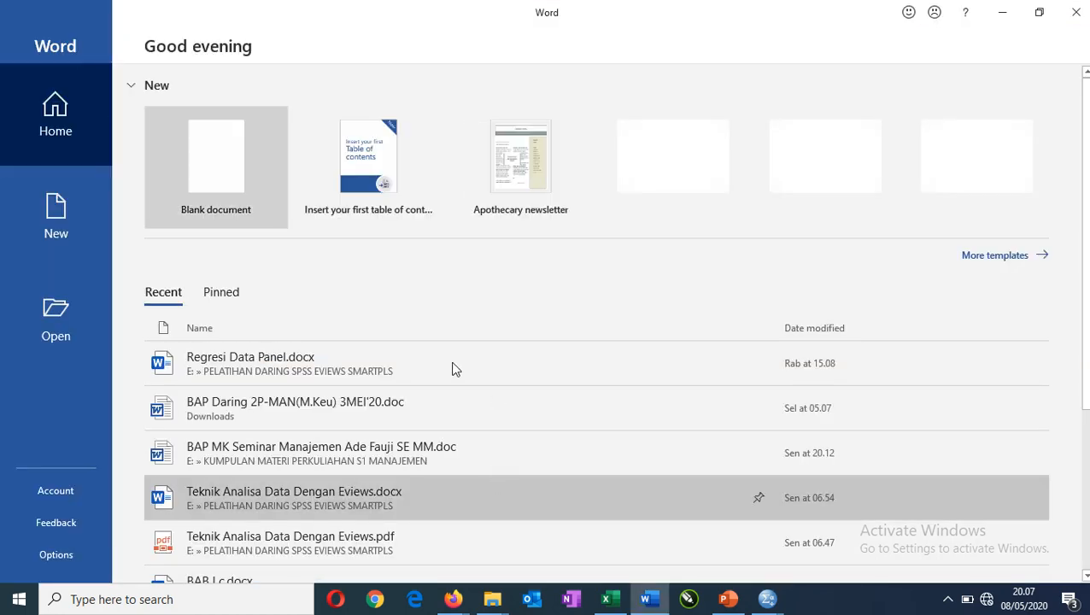
click(197, 157)
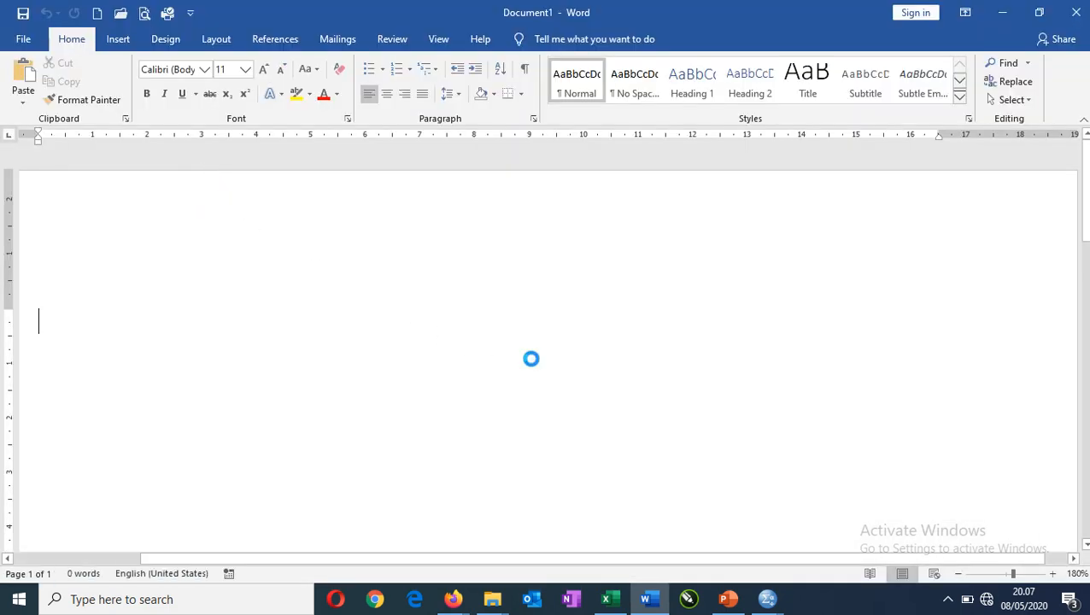
key(ctrl+v)
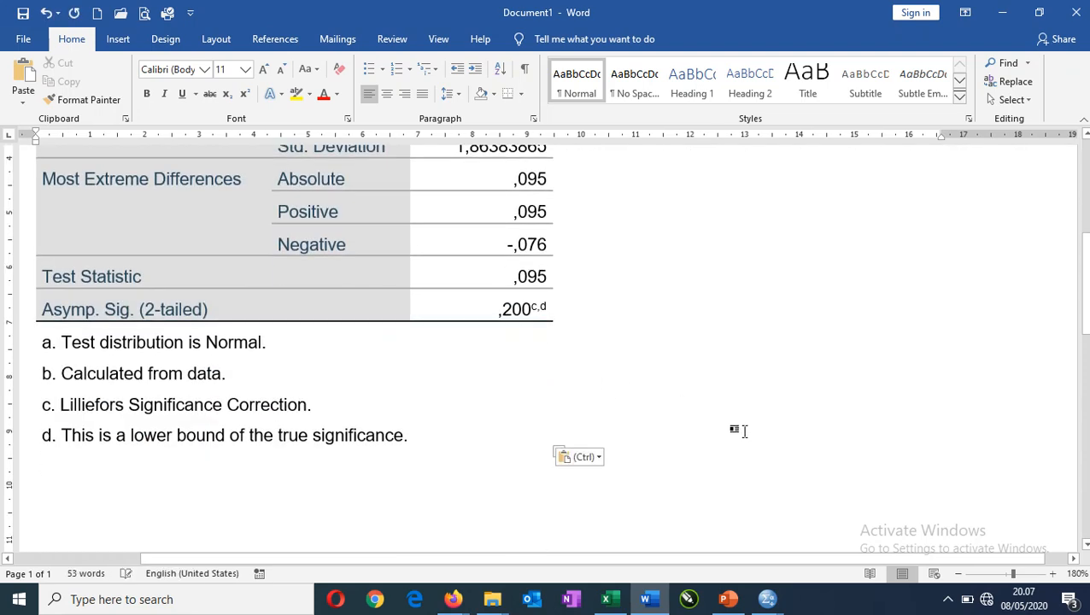
Highlight the Asymp. Sig. (2-tailed) row of the pasted Kolmogorov-Smirnov table in yellow.
scroll(745, 432, up, 3)
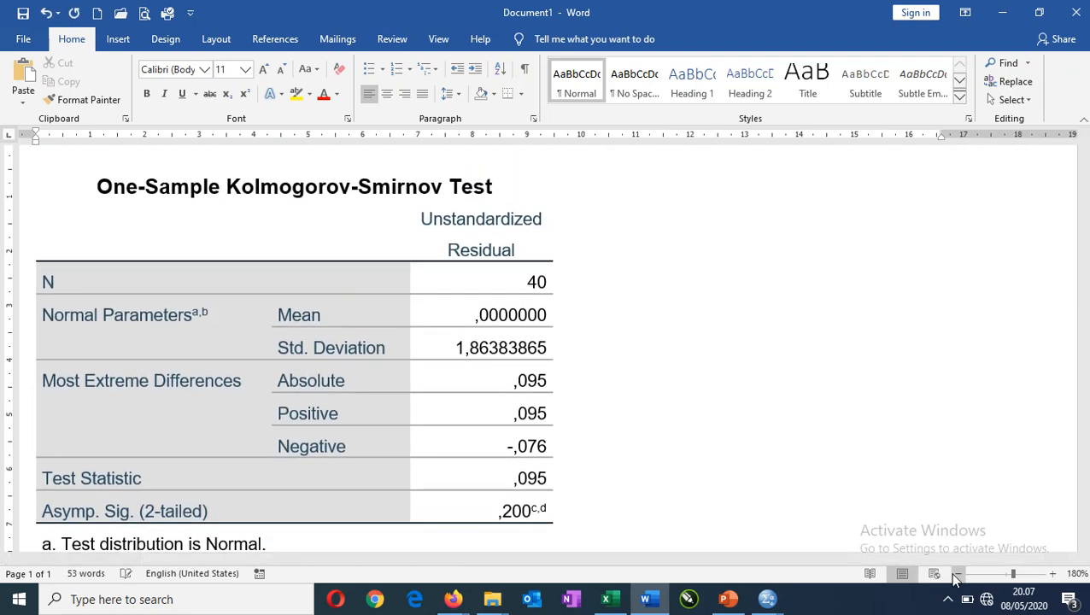
click(957, 574)
scroll(647, 445, down, 2)
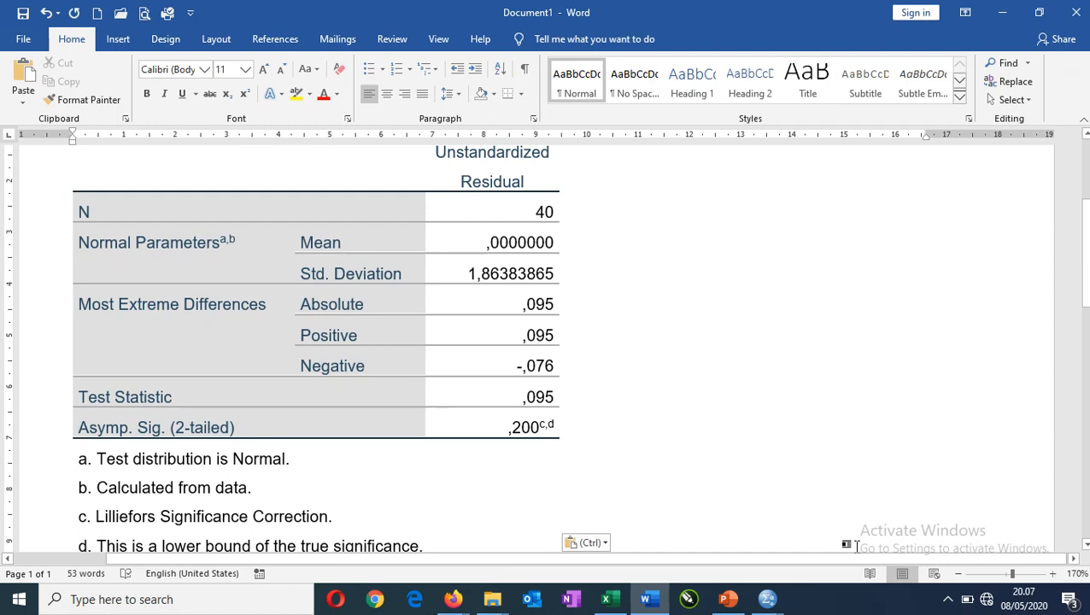
click(957, 574)
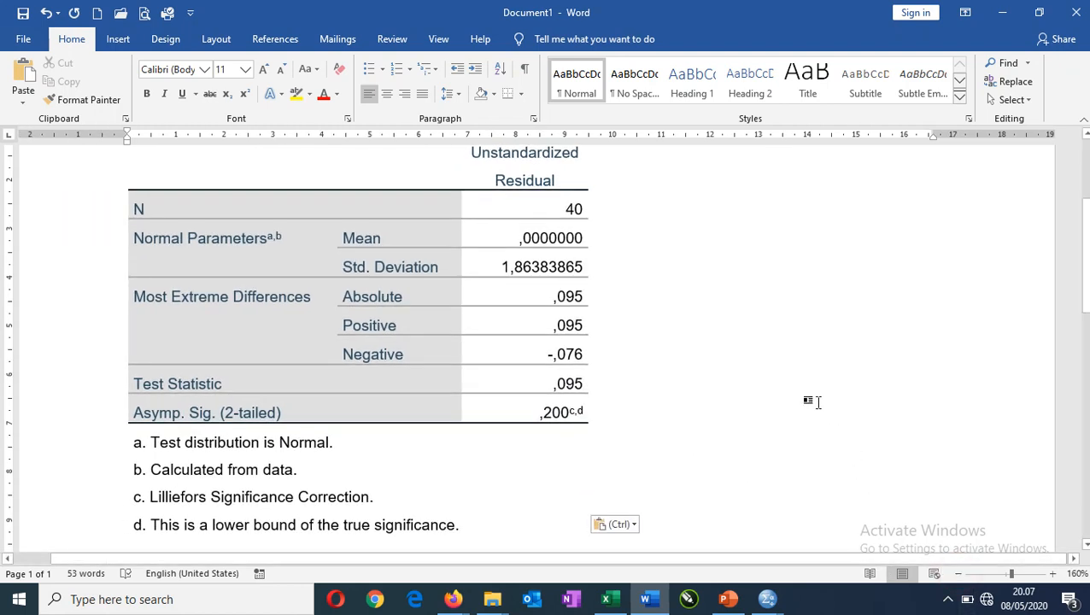
scroll(817, 402, up, 2)
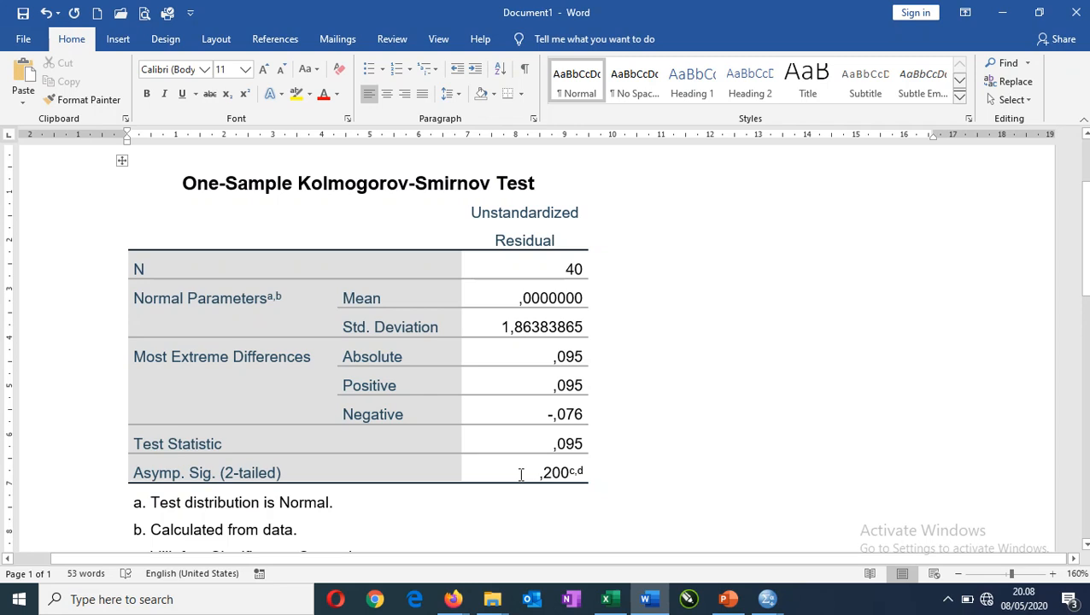
scroll(521, 475, down, 1)
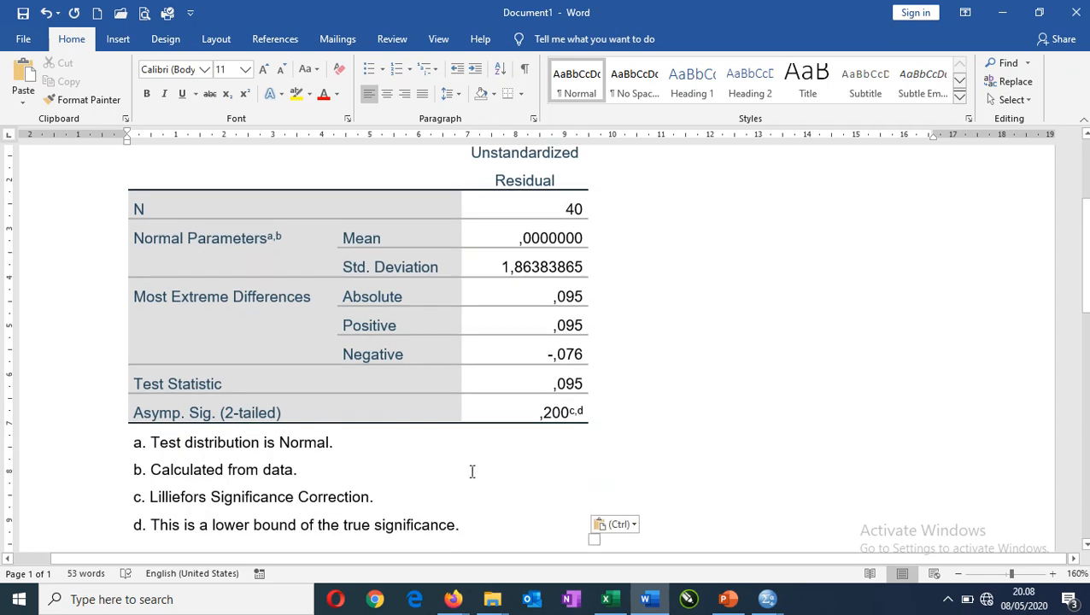
scroll(471, 469, up, 1)
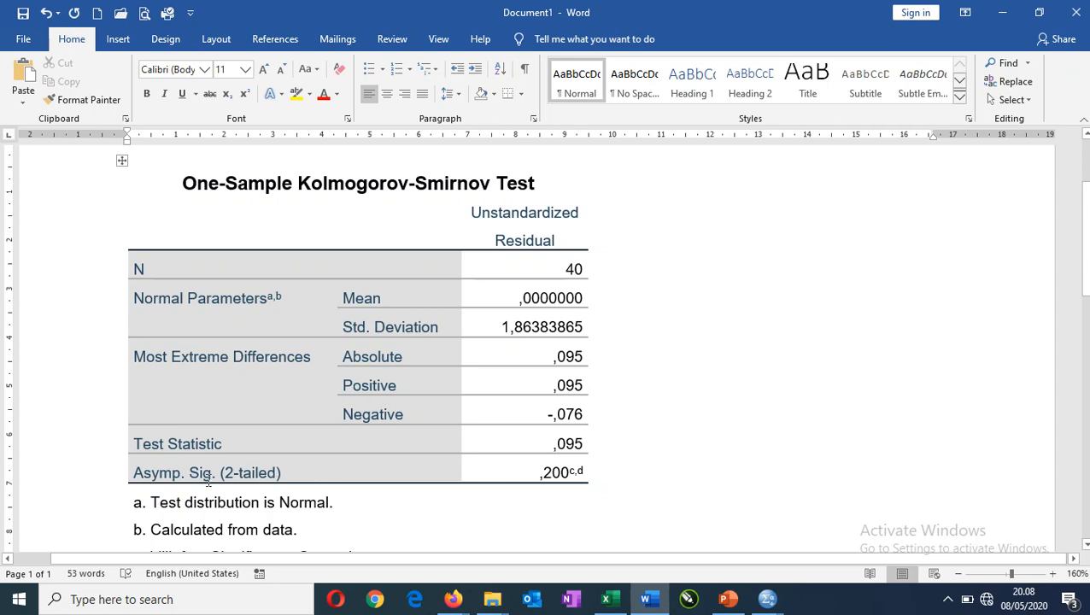
click(119, 477)
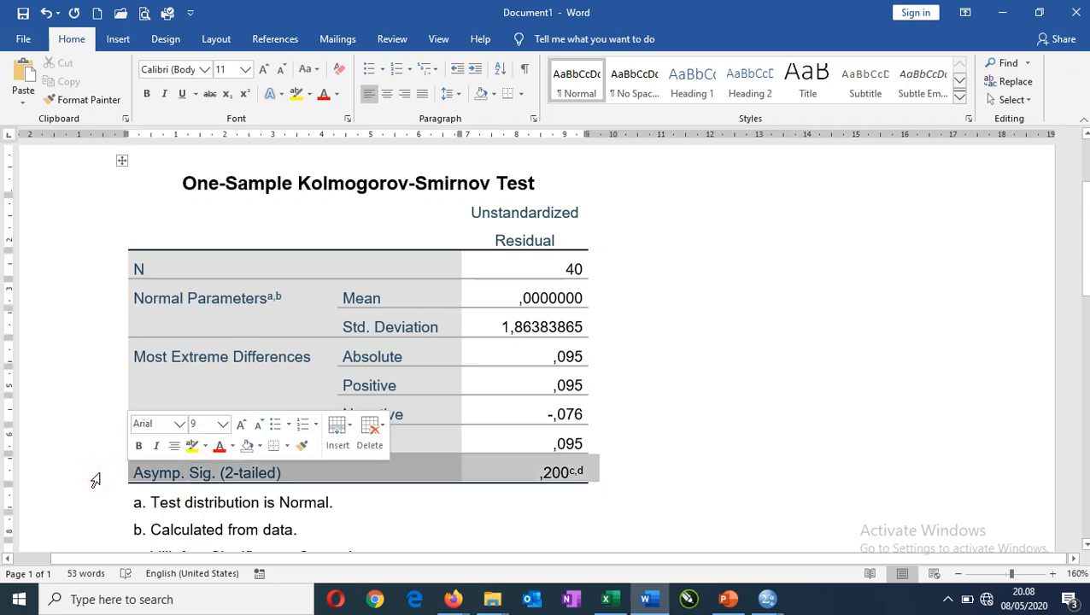
click(297, 94)
click(689, 450)
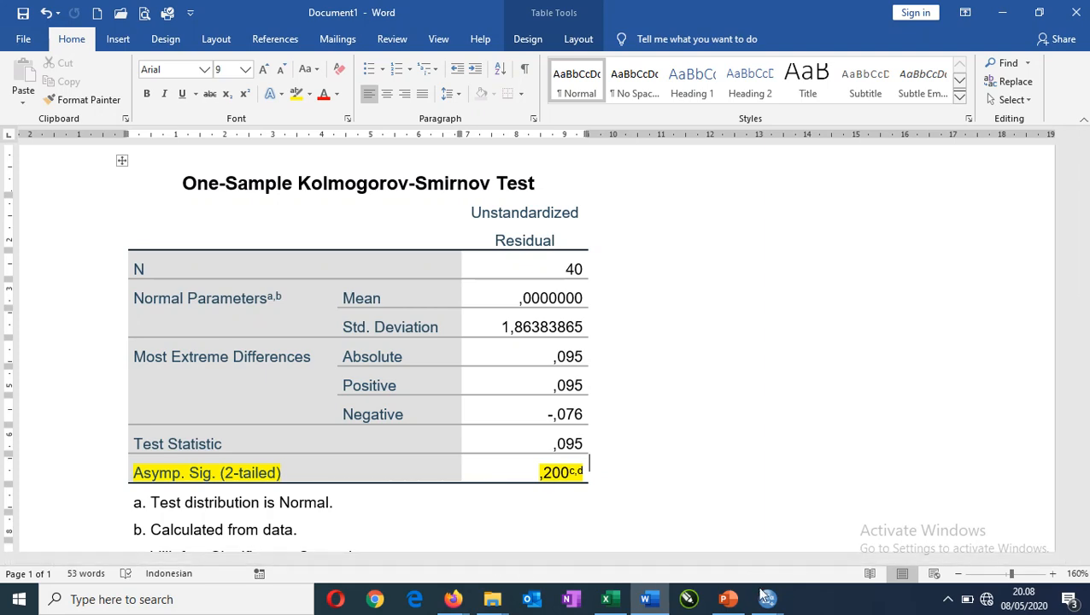
Switch to the PowerPoint presentation and show the slide "Analisis Statistik Kurtosis dan Skewness" full screen.
mouse_move(767, 597)
click(708, 544)
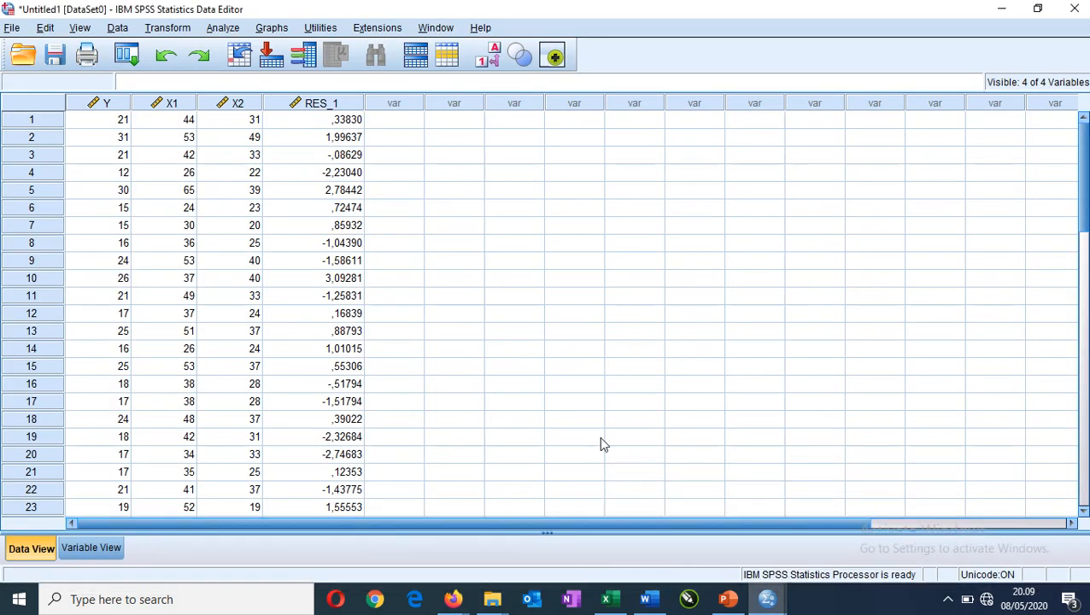
click(729, 602)
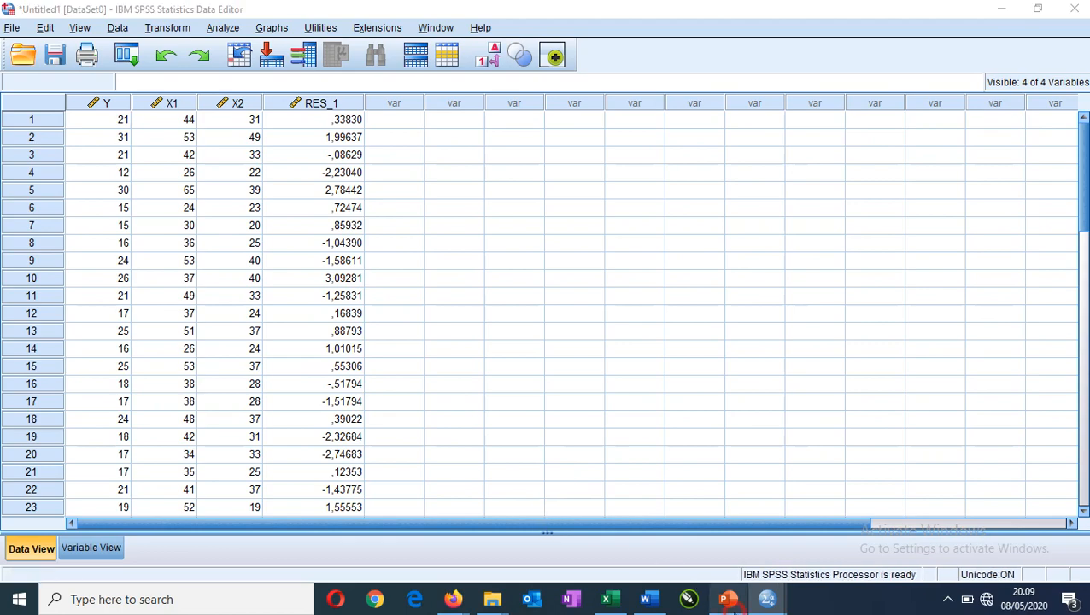
scroll(933, 462, down, 3)
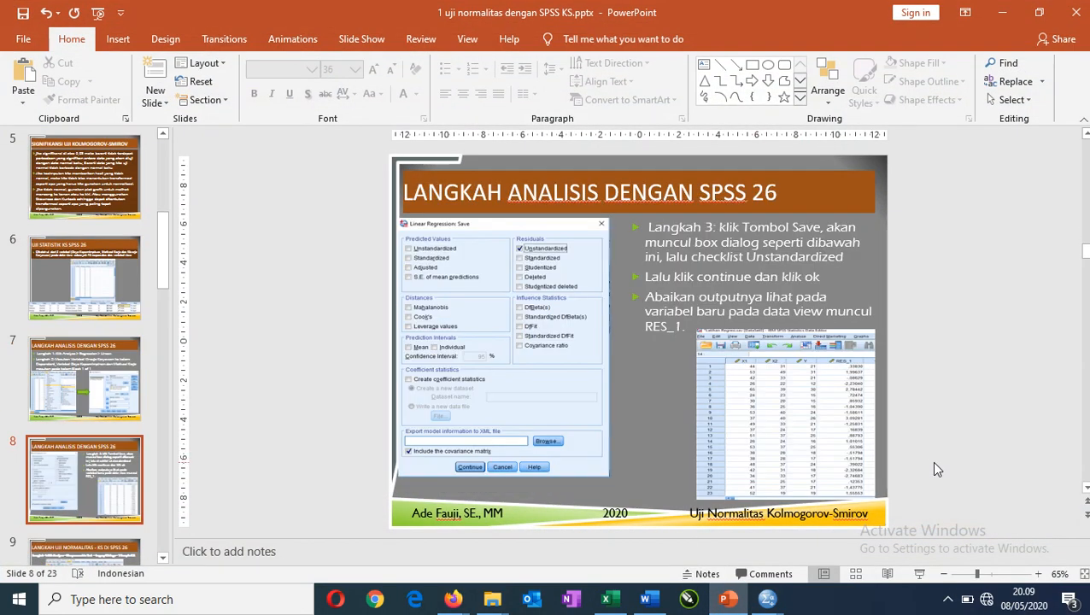
scroll(935, 464, down, 4)
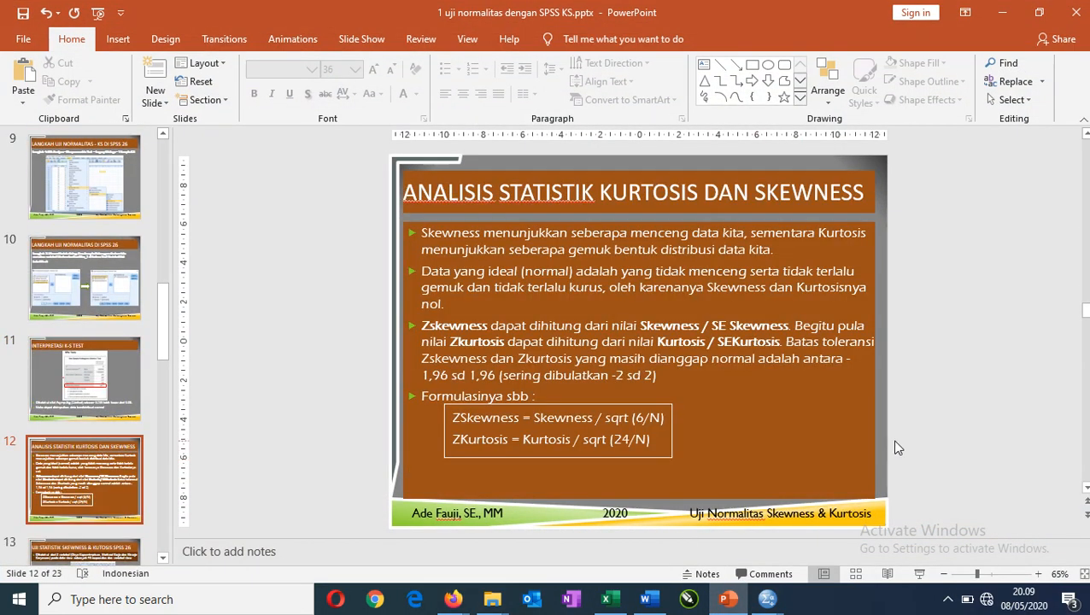
click(919, 574)
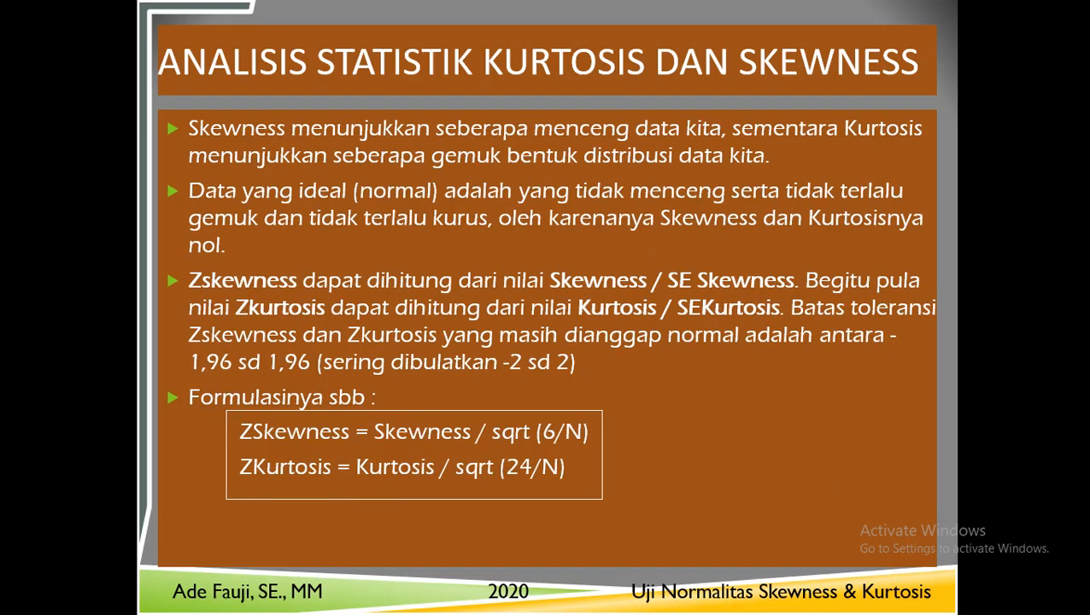
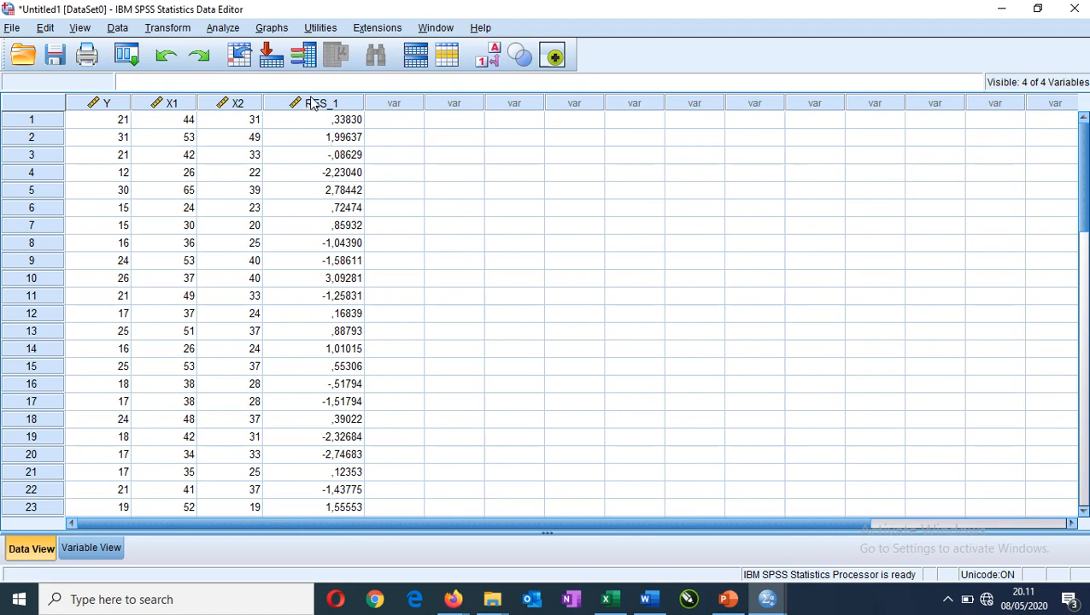
Set up a Descriptives analysis with the Unstandardized Residual as its only variable.
mouse_move(312, 102)
click(342, 125)
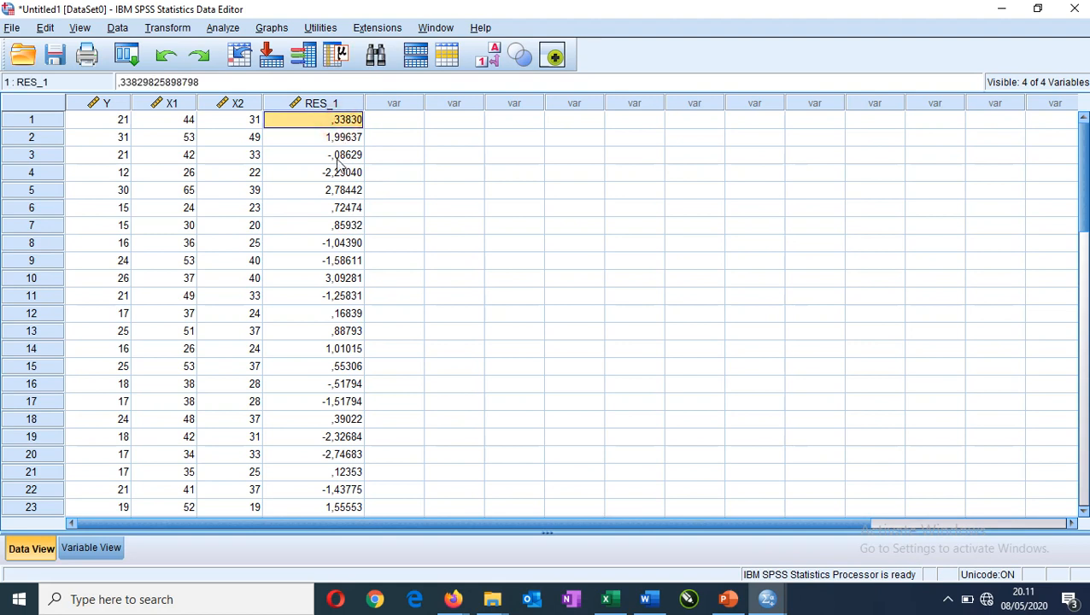
click(339, 158)
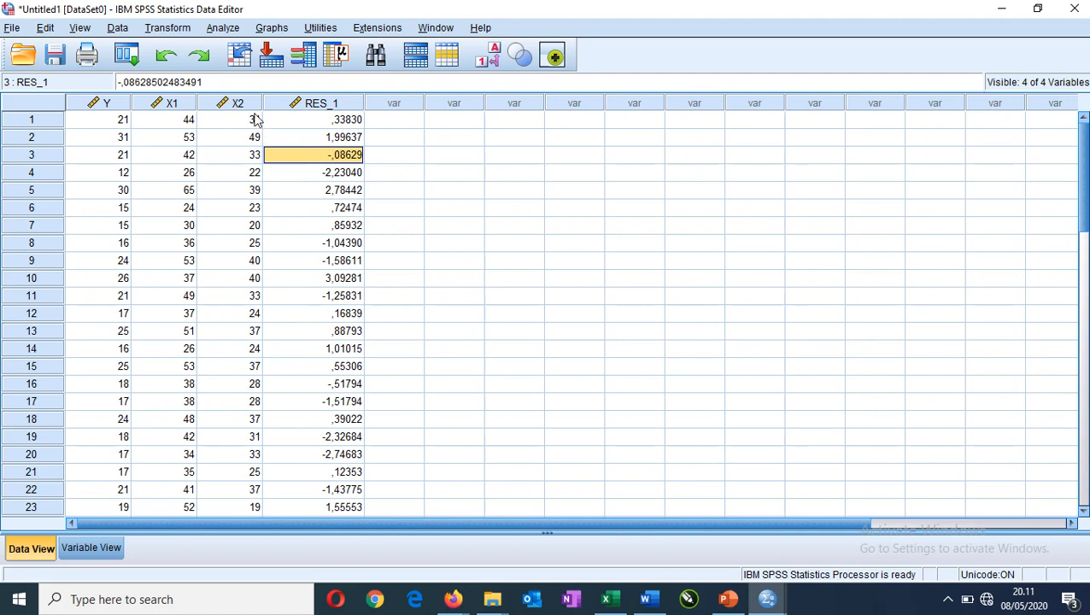
click(224, 30)
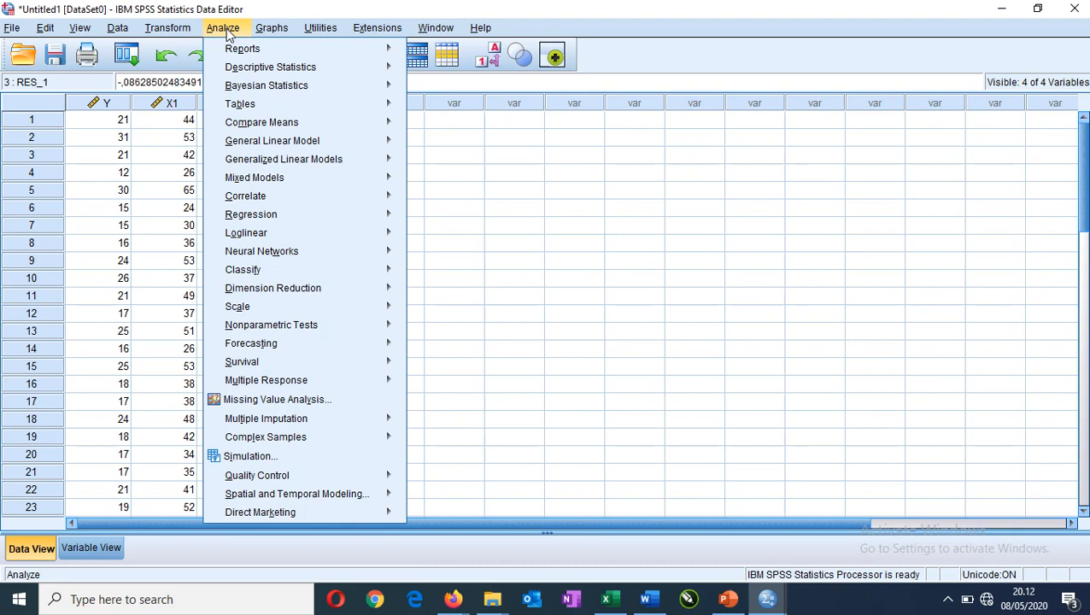
mouse_move(271, 73)
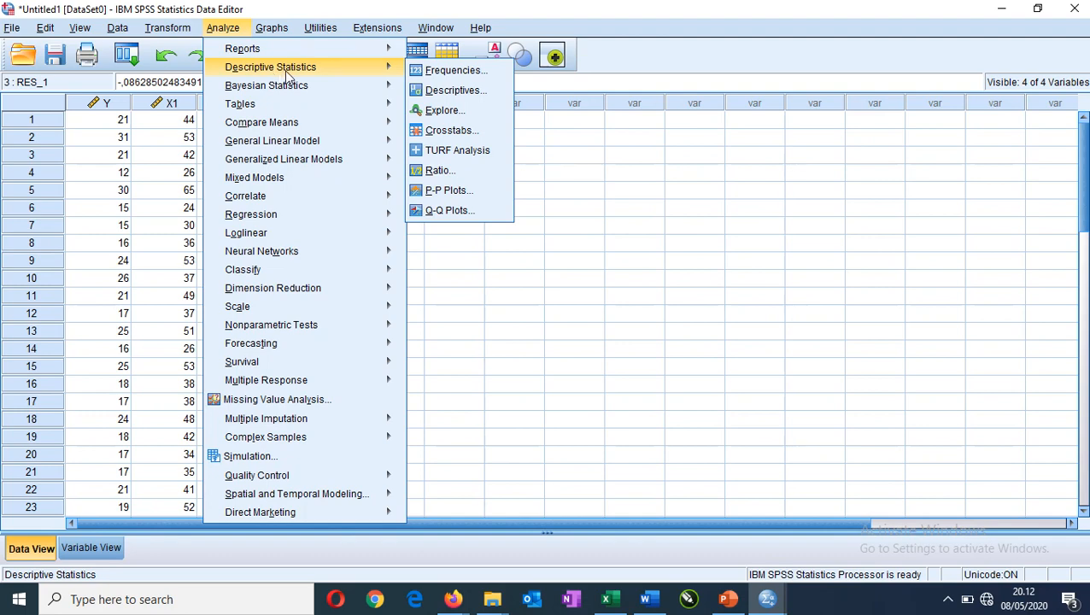
click(454, 92)
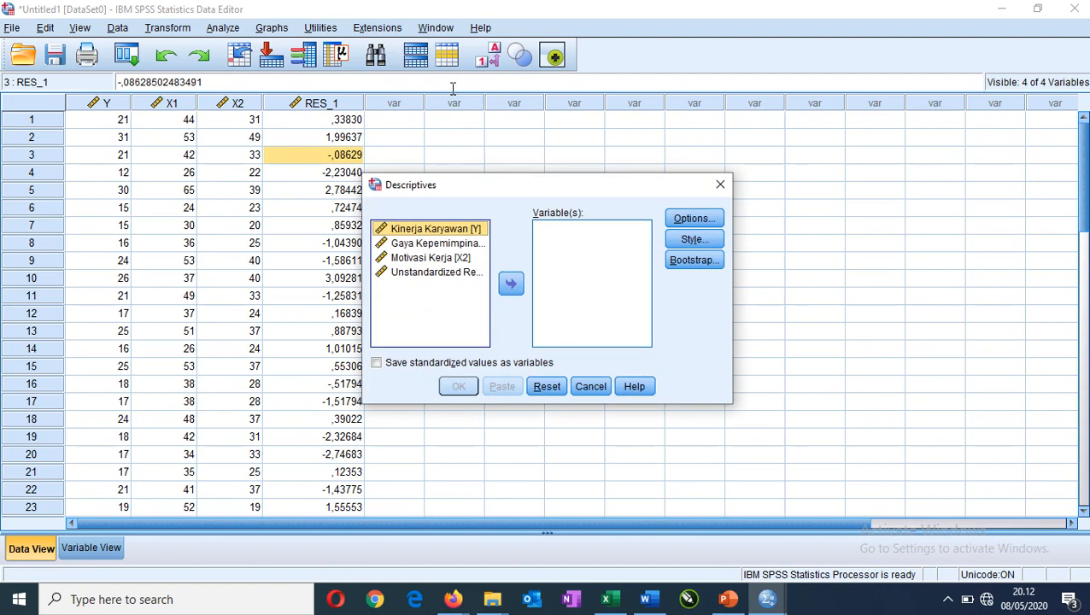
click(435, 273)
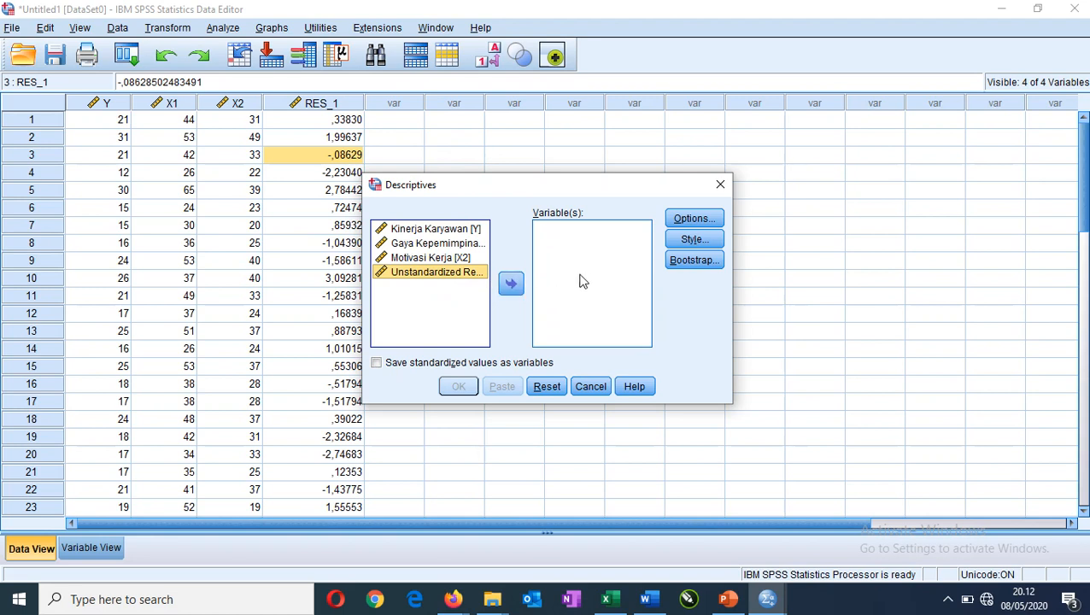
click(512, 285)
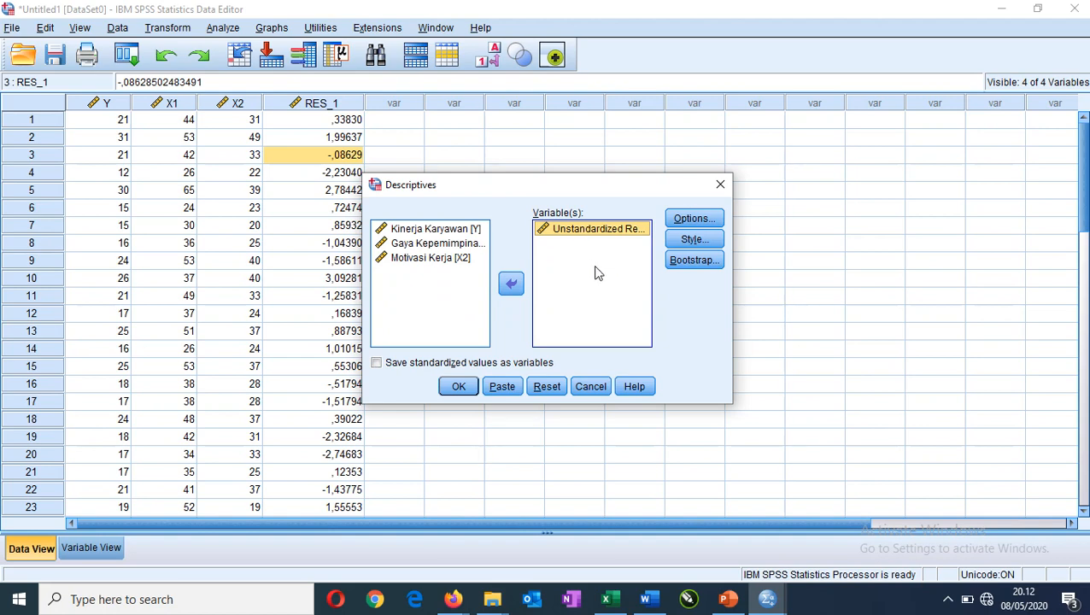
Limit the Descriptives statistics to Kurtosis and Skewness, deselecting mean, standard deviation, minimum and maximum, and run the analysis.
click(694, 221)
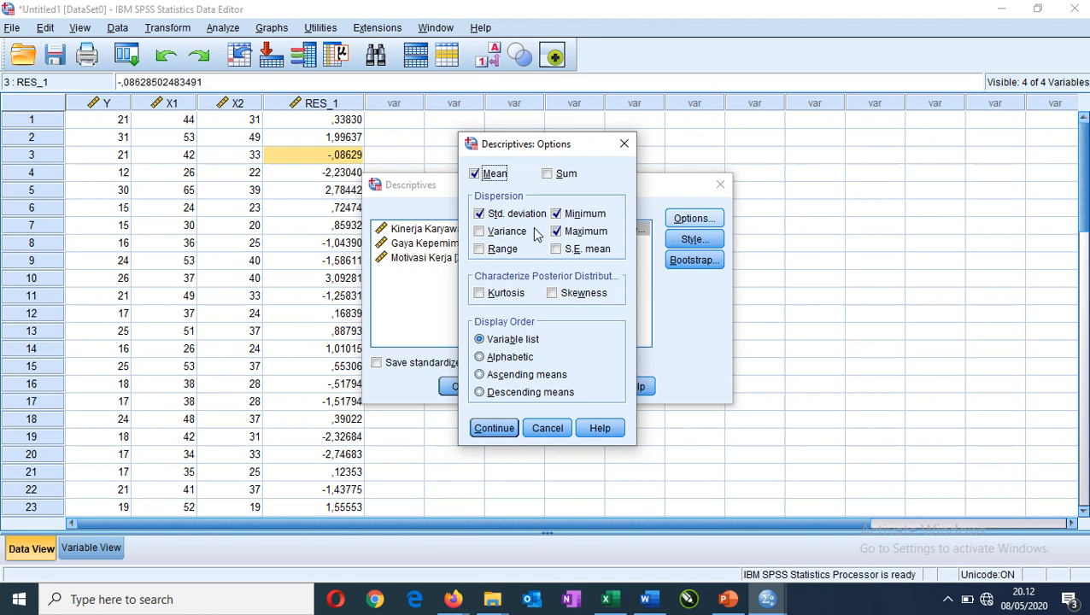
click(495, 175)
click(482, 215)
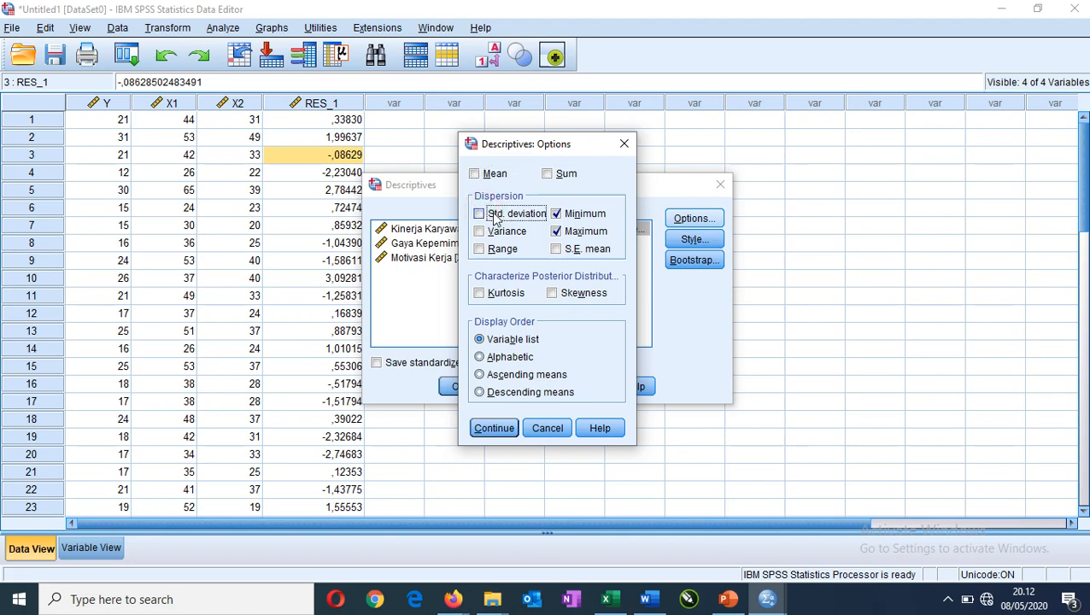
click(576, 217)
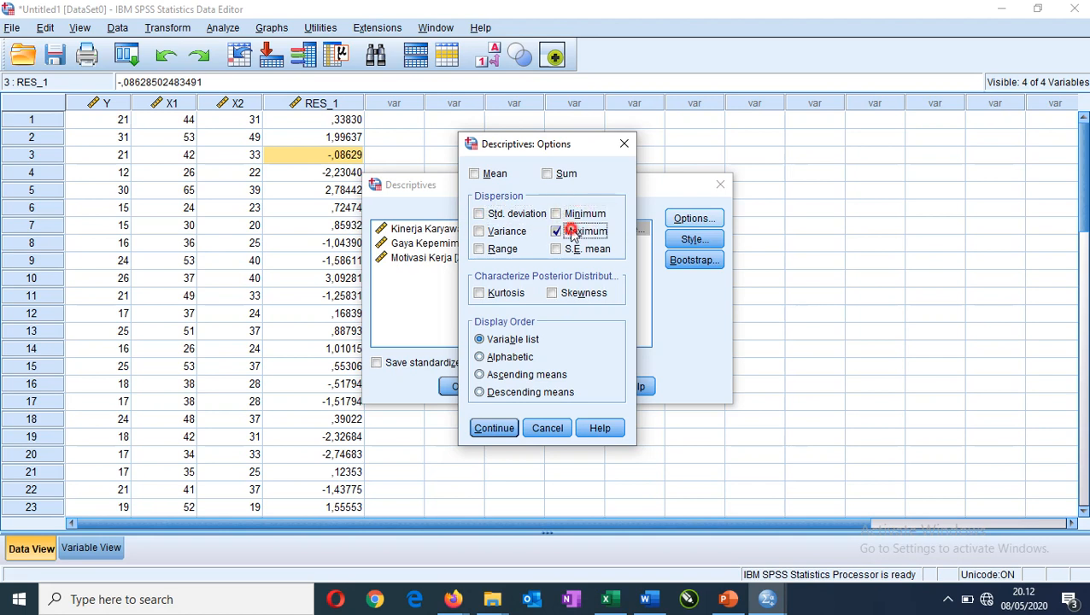
click(569, 232)
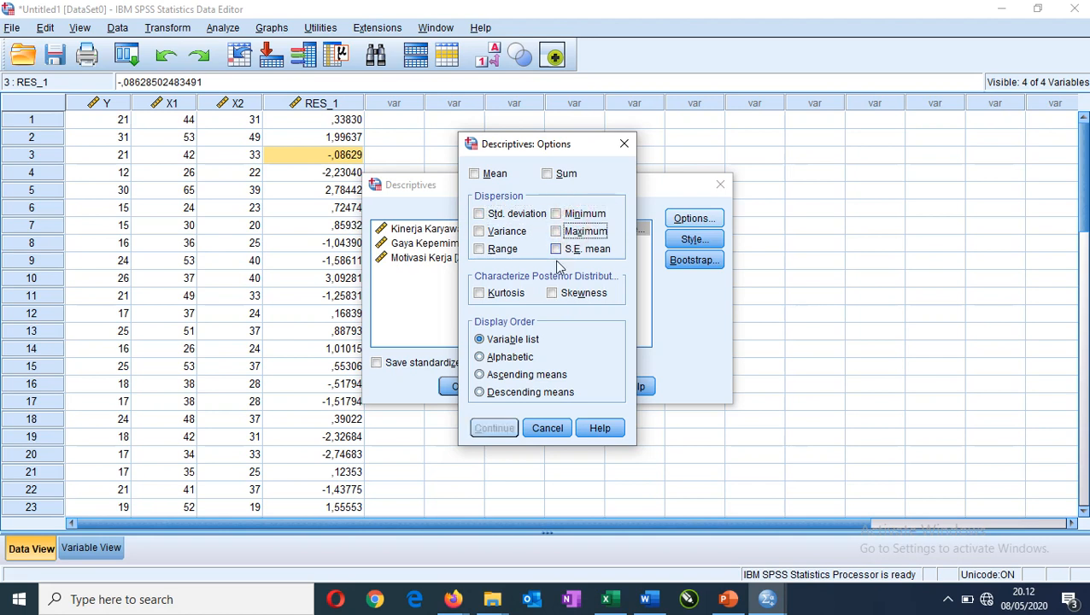
click(504, 295)
click(587, 295)
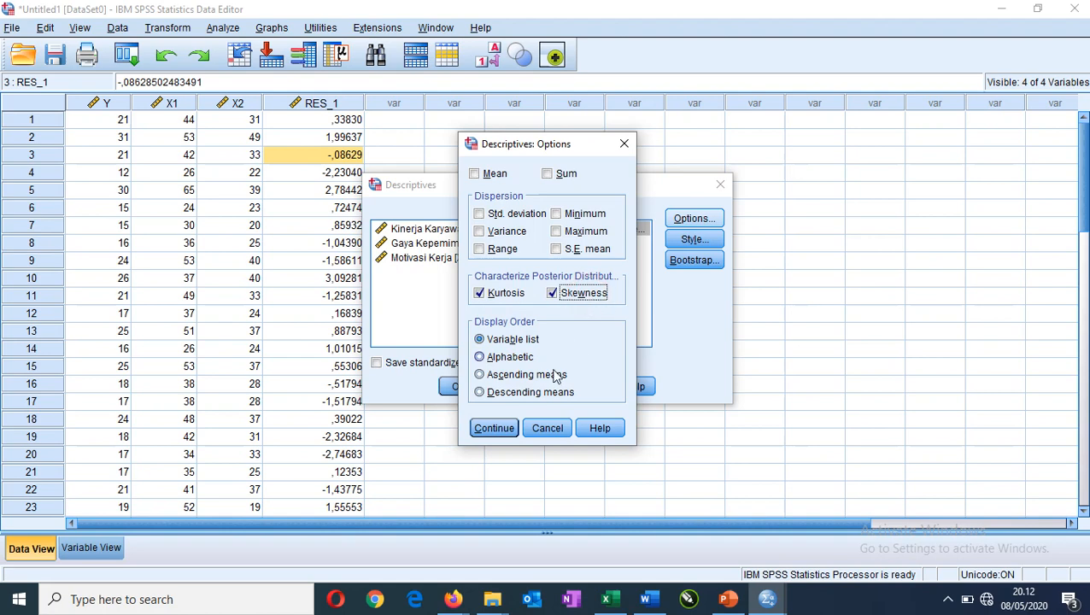
click(503, 434)
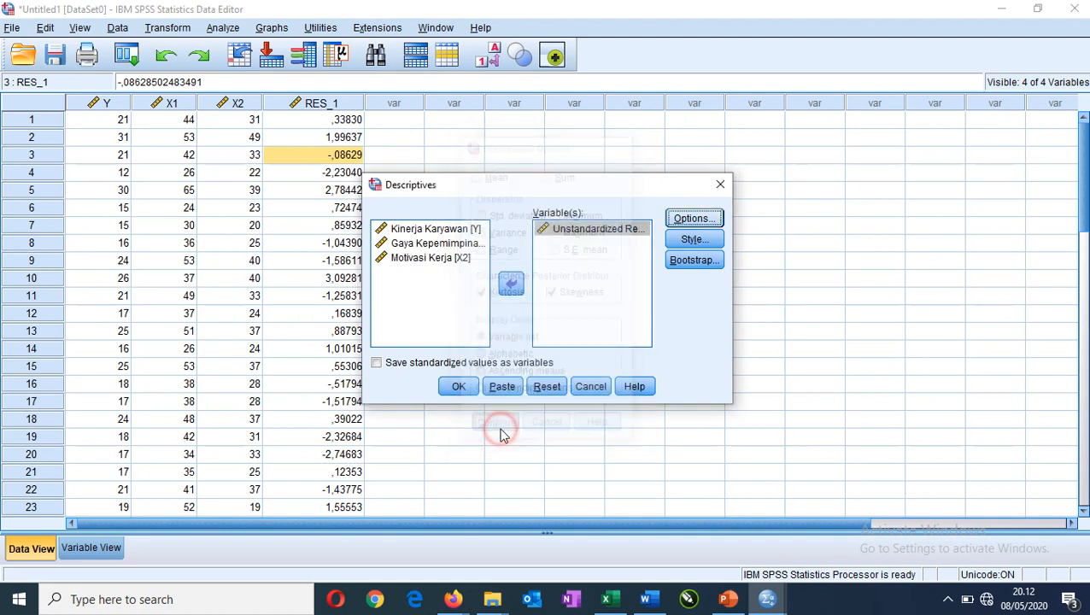
click(459, 387)
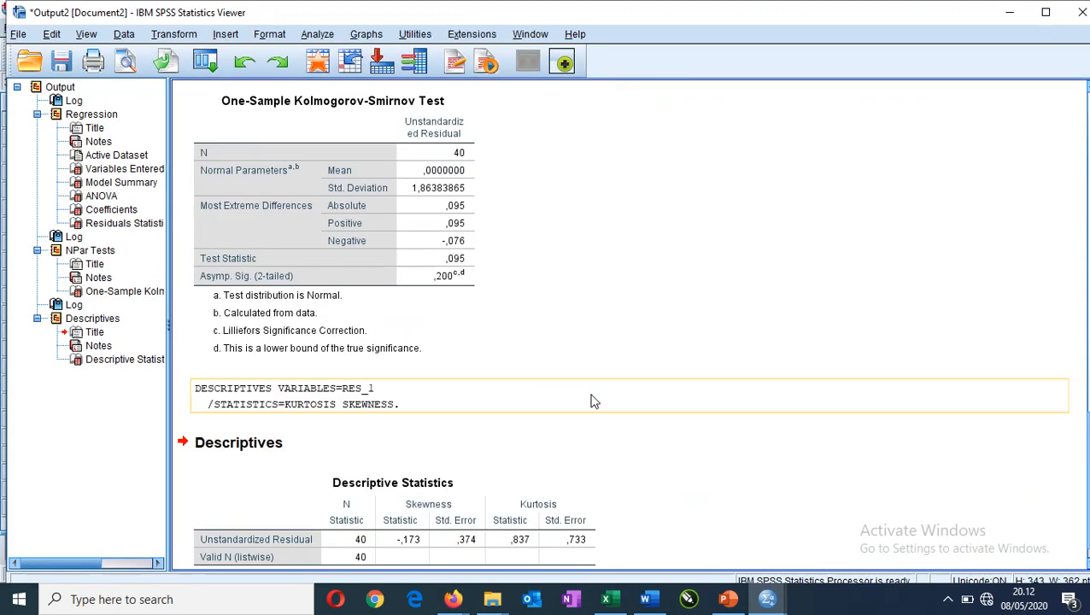
Copy the Descriptive Statistics table from the output and paste it below the Kolmogorov-Smirnov table in the Word document.
click(424, 473)
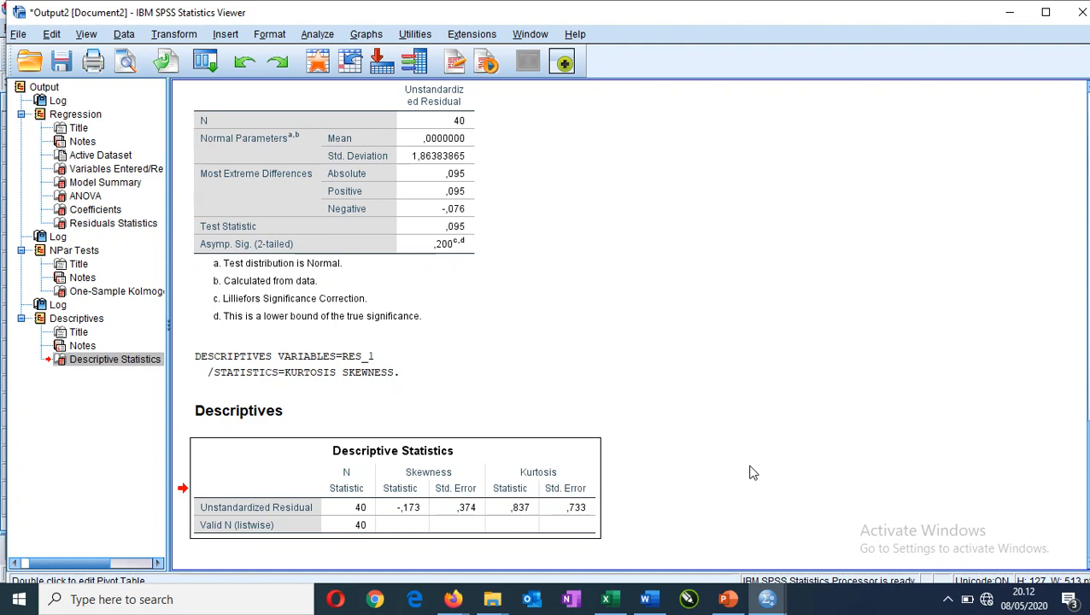
click(587, 479)
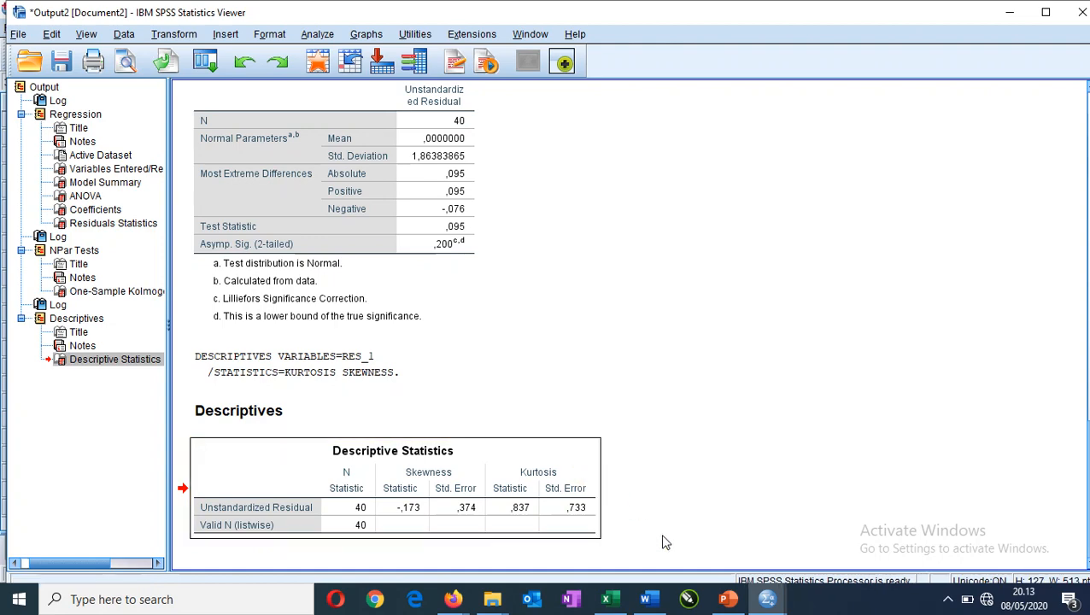
click(646, 599)
scroll(438, 472, down, 5)
click(409, 401)
key(ctrl+v)
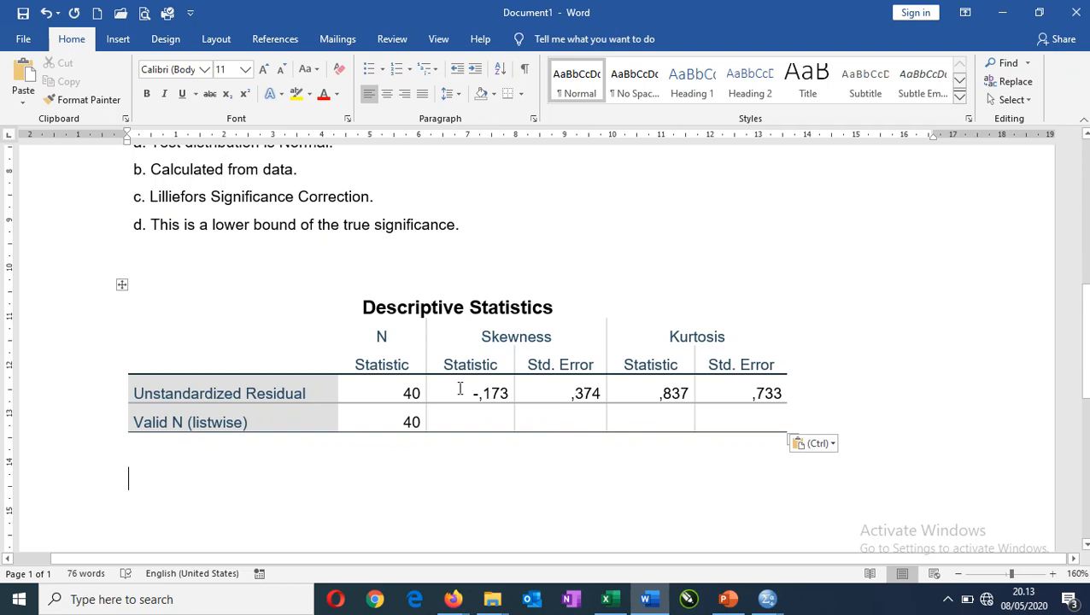
Highlight the Skewness and Kurtosis Statistic values of the Unstandardized Residual row in yellow.
drag(460, 389, 511, 394)
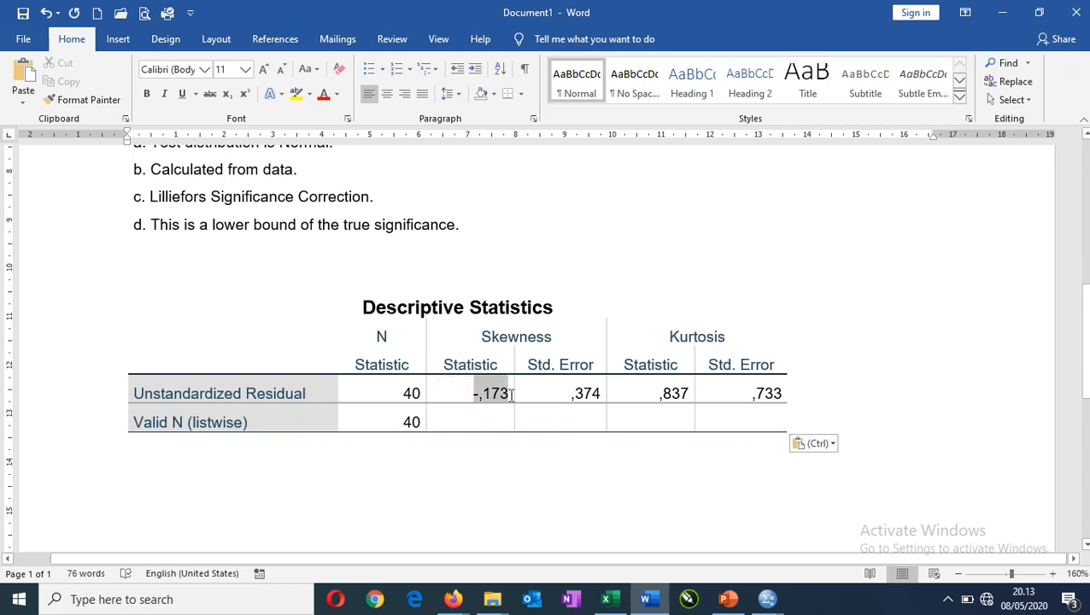
click(296, 93)
click(658, 393)
drag(658, 394, 689, 395)
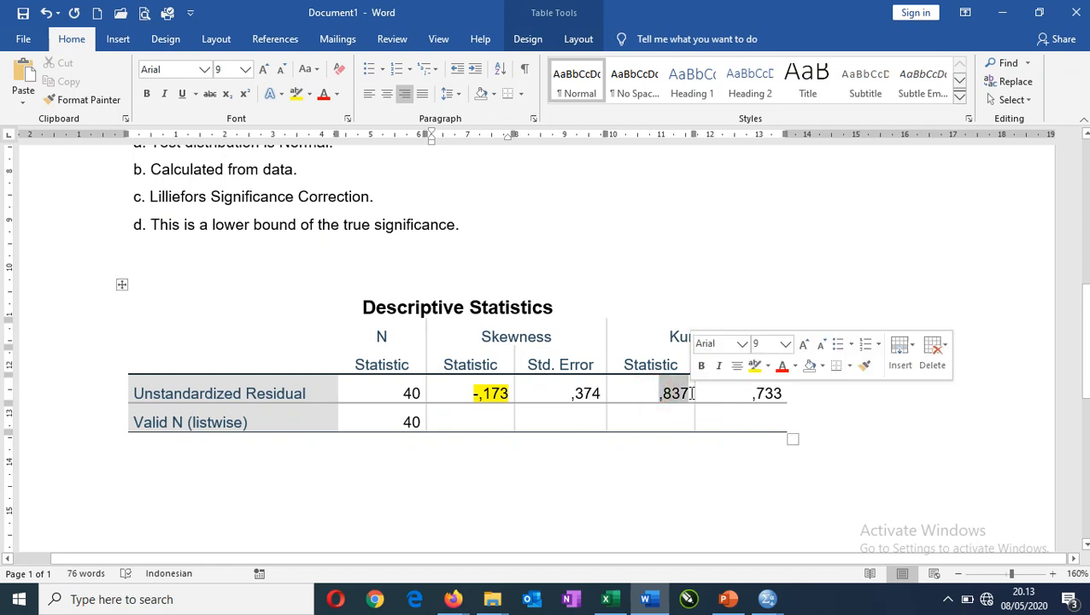
click(297, 93)
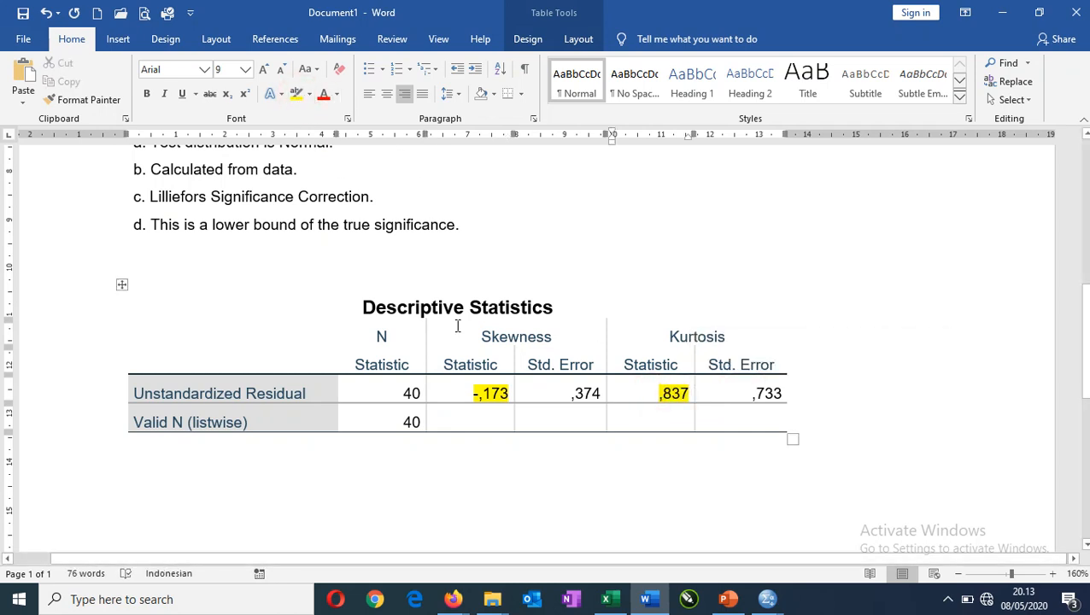
Review the skewness and kurtosis statistics with their standard errors, and compare them with the Kolmogorov-Smirnov table above.
click(548, 388)
click(759, 392)
click(488, 424)
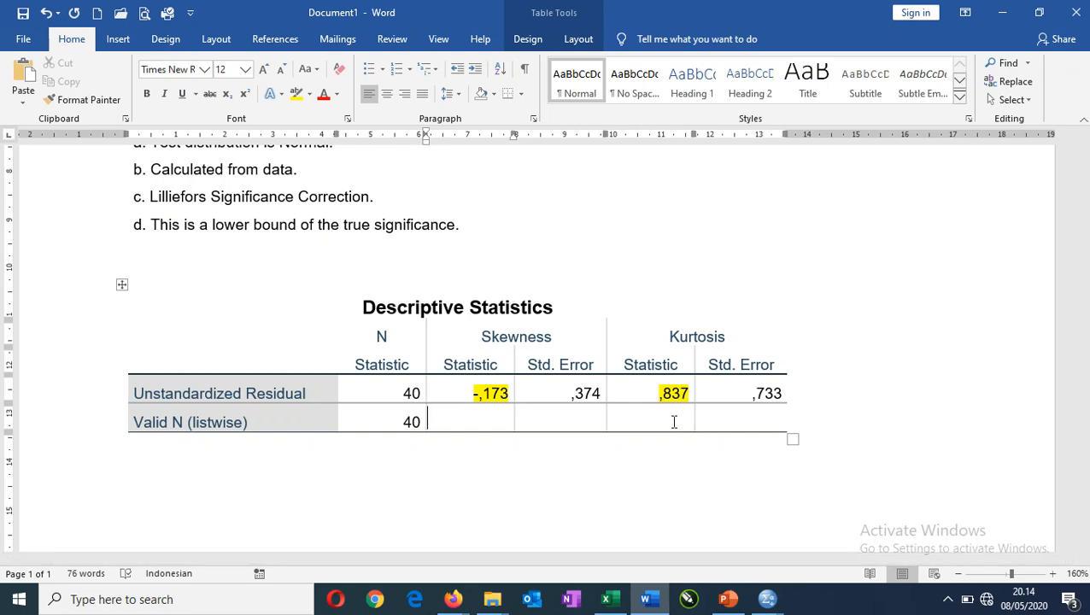
scroll(555, 358, up, 4)
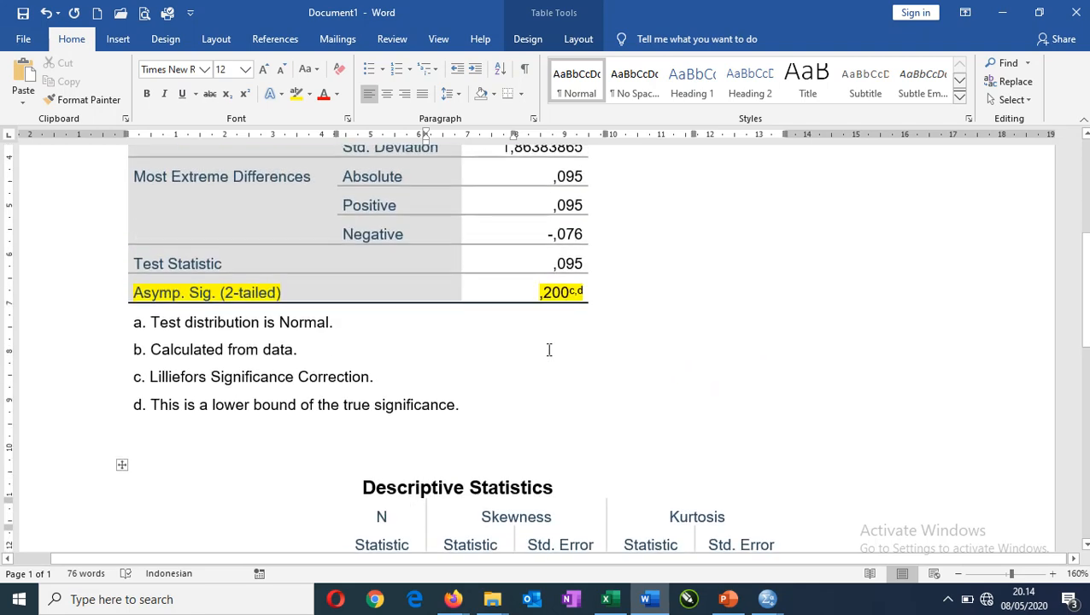
scroll(426, 321, up, 3)
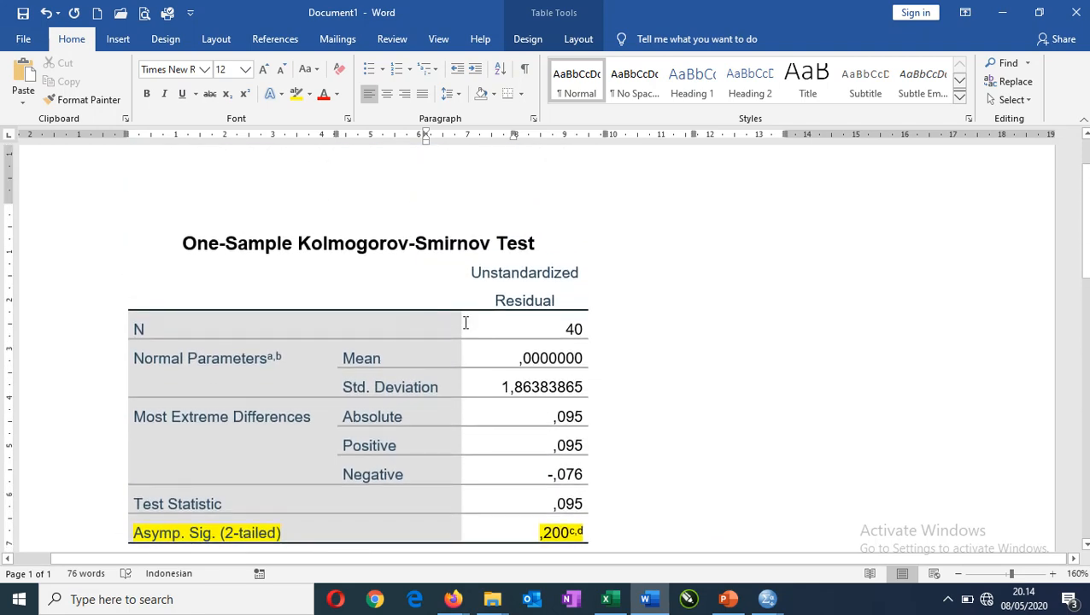
scroll(467, 319, down, 2)
scroll(644, 386, down, 5)
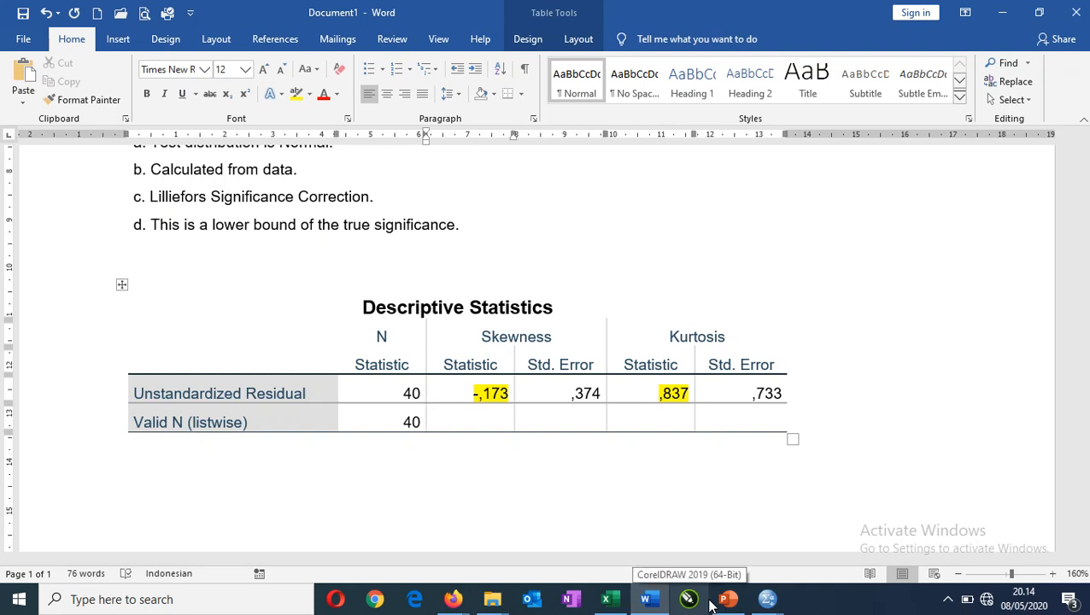
Switch to the PowerPoint presentation and show the slide "Analisis Grafik Uji Normalitas" full screen.
mouse_move(725, 605)
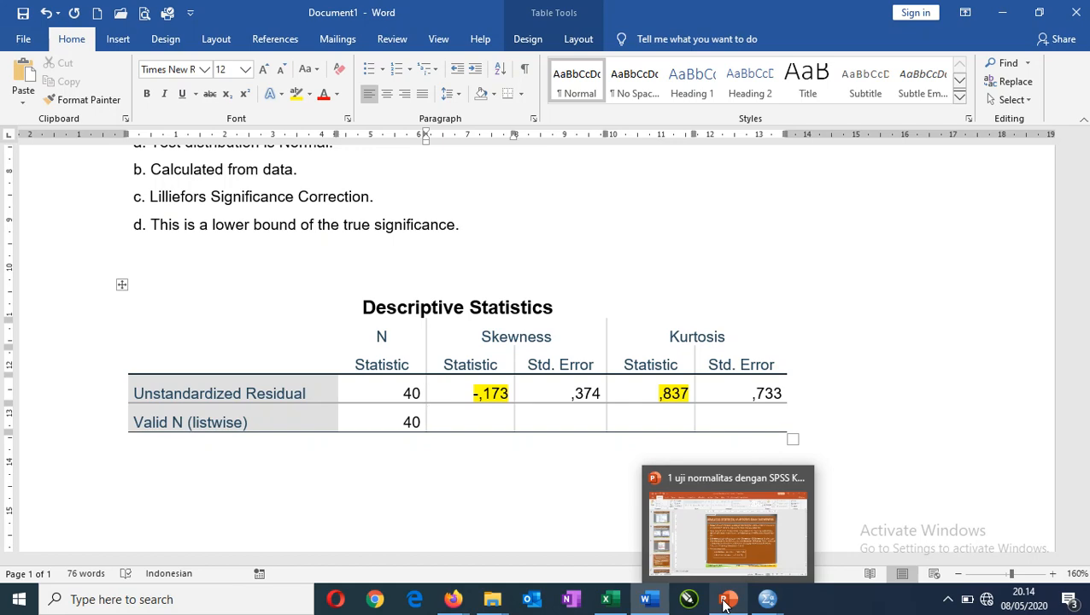
click(725, 605)
scroll(910, 431, down, 4)
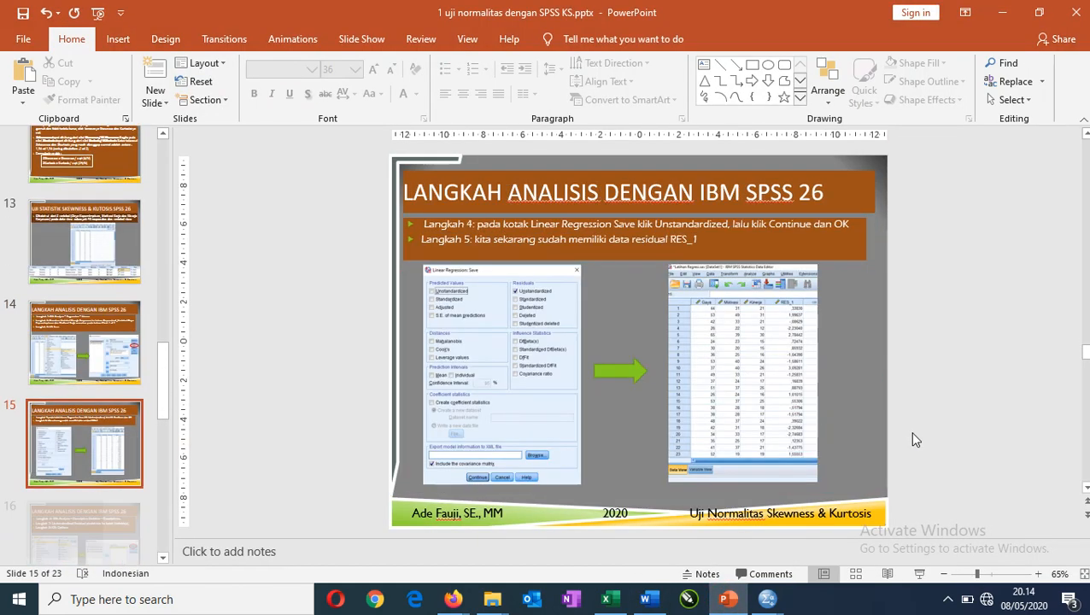
scroll(910, 432, down, 3)
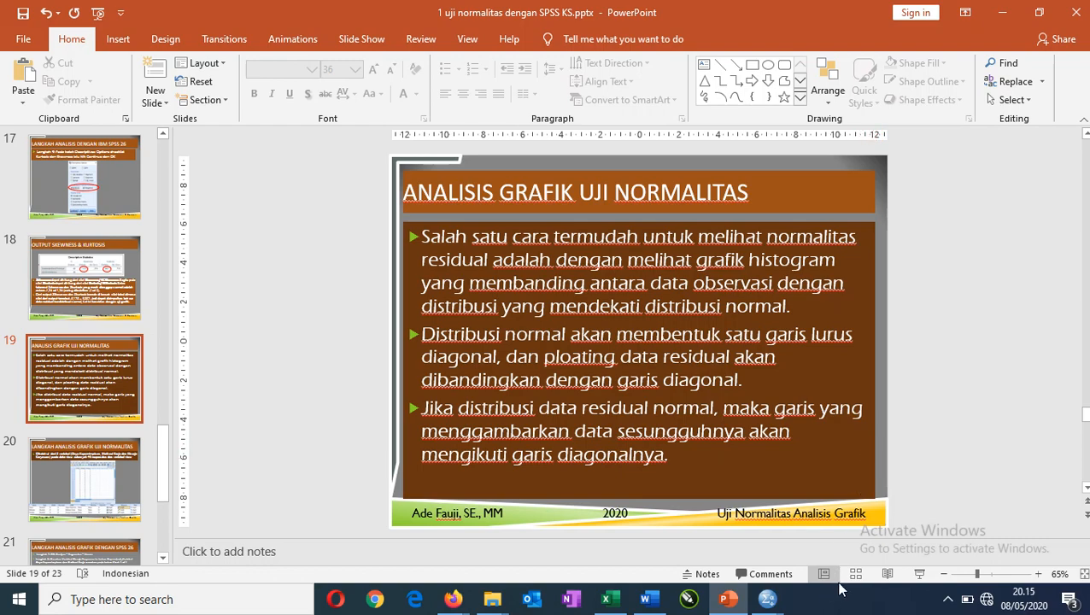
click(917, 575)
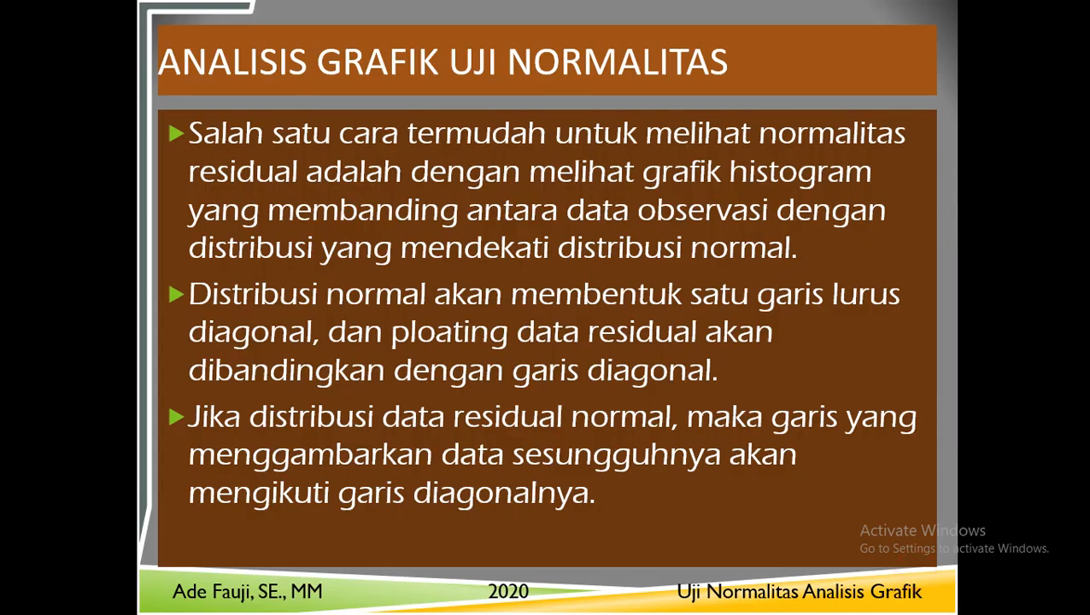
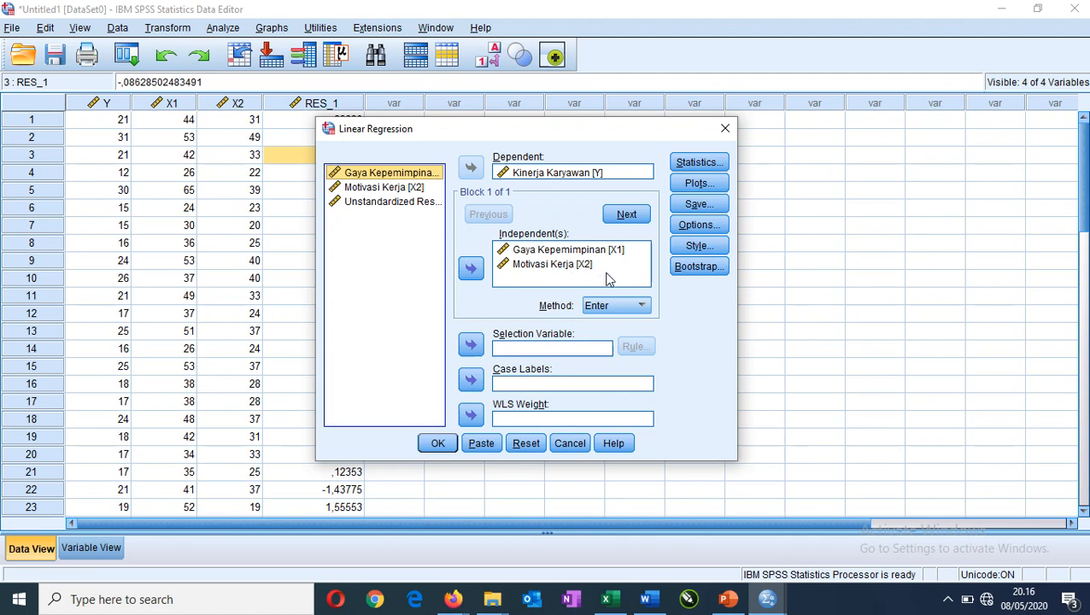
Add the histogram and normal probability plot of the standardized residuals to the linear regression and run it.
click(699, 184)
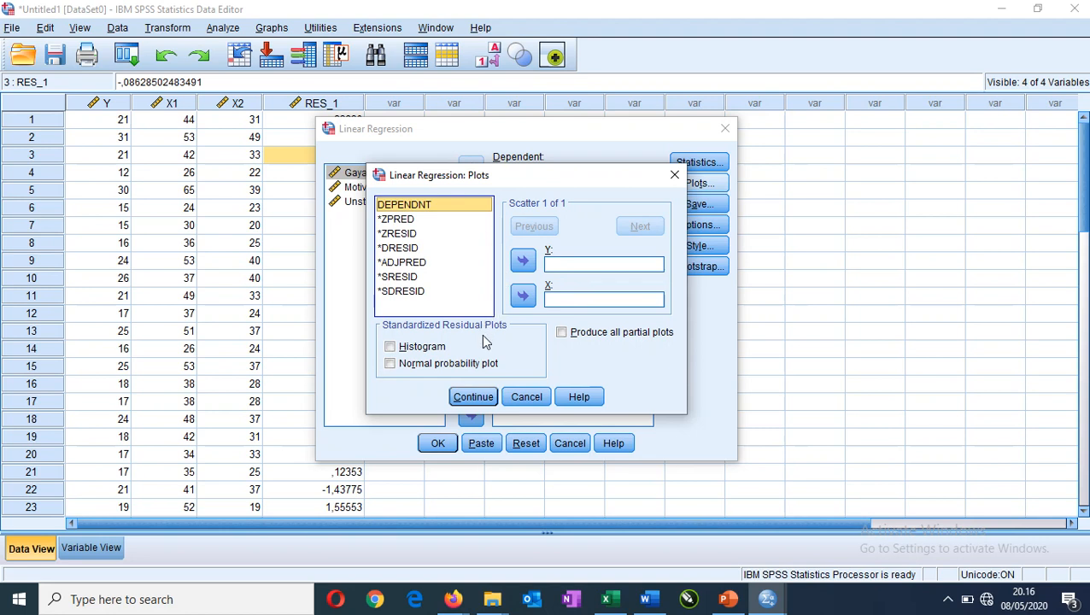
click(436, 348)
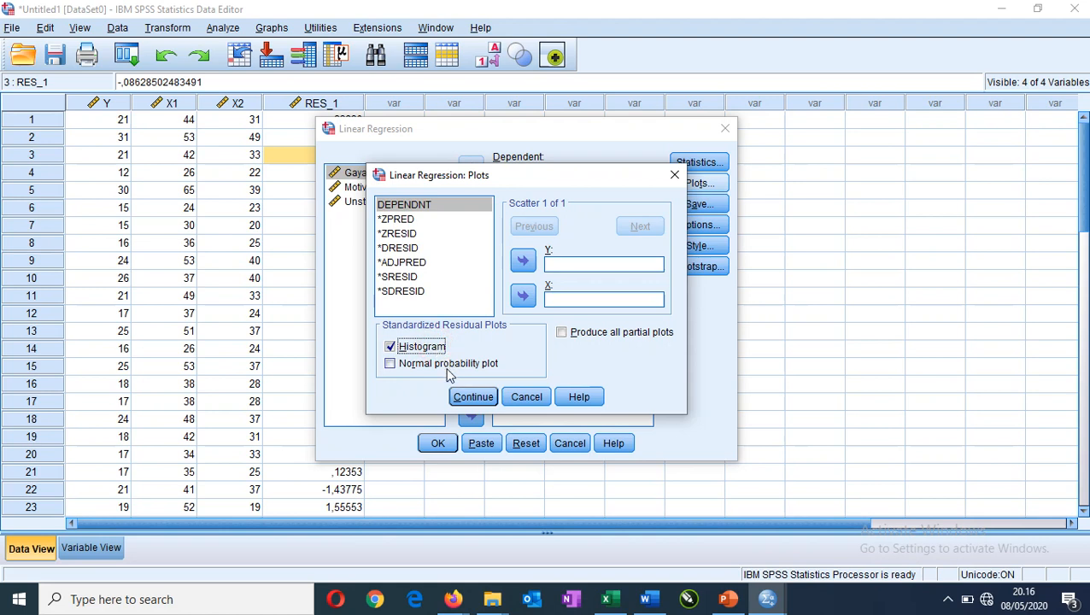
click(450, 365)
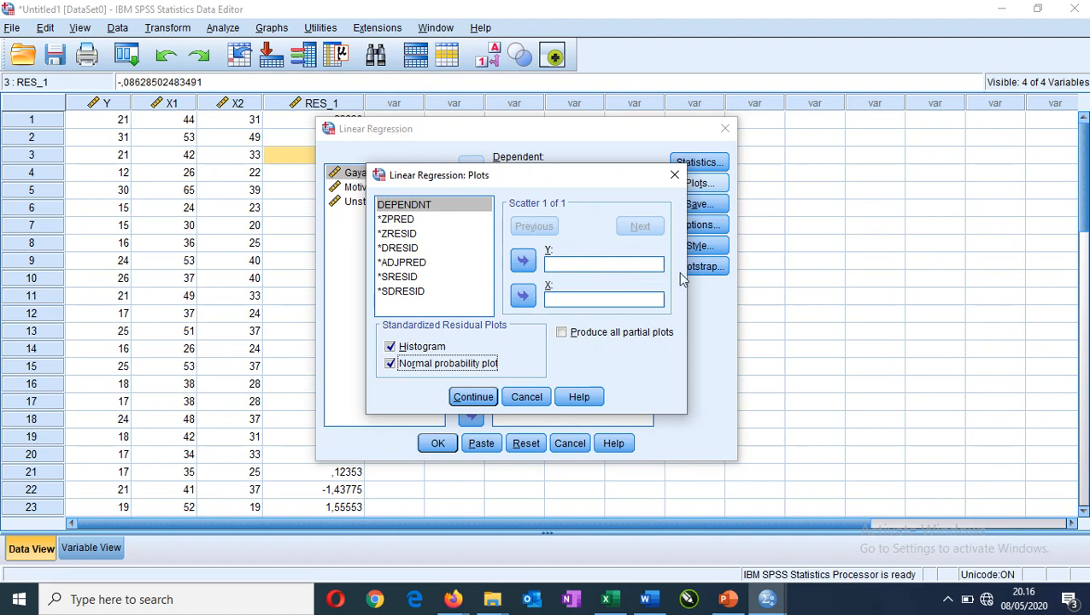
click(475, 398)
click(439, 444)
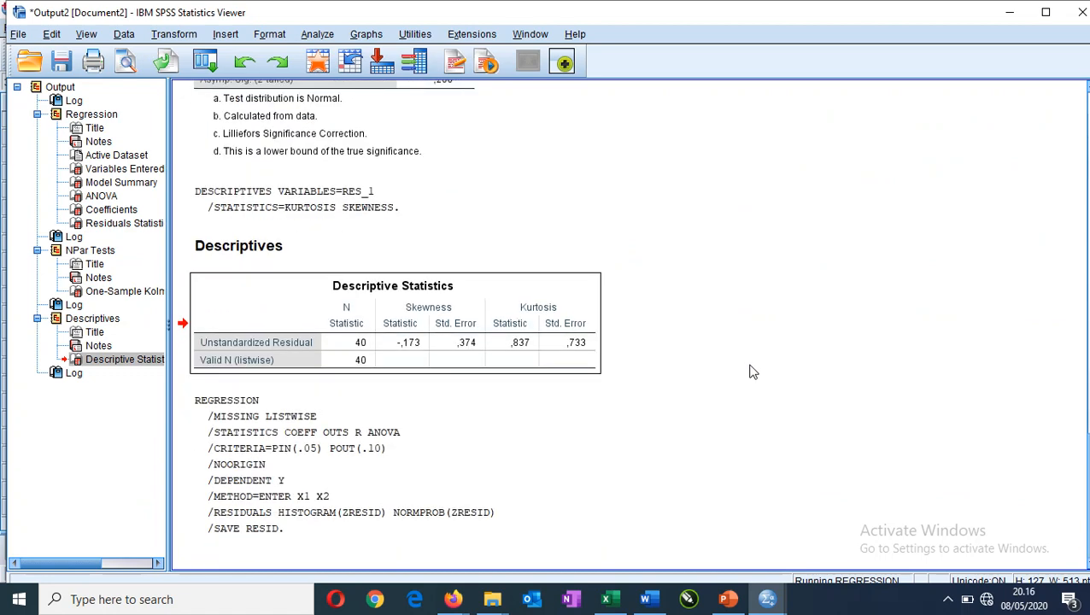
Examine the residual histogram against its normal curve and the points of the Normal P-P Plot against the diagonal line.
scroll(704, 392, down, 2)
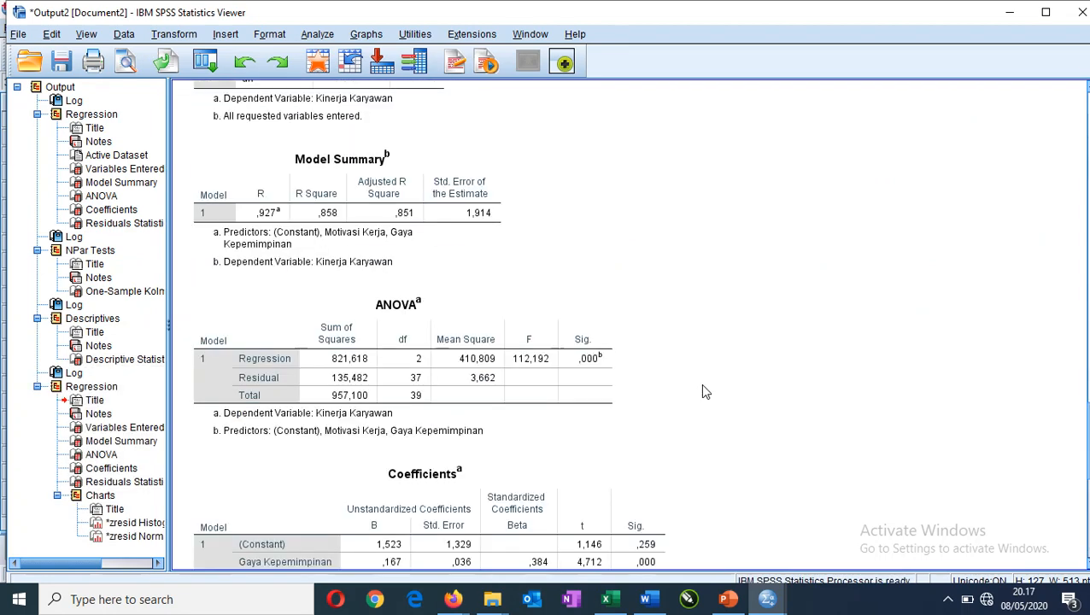
scroll(694, 381, down, 5)
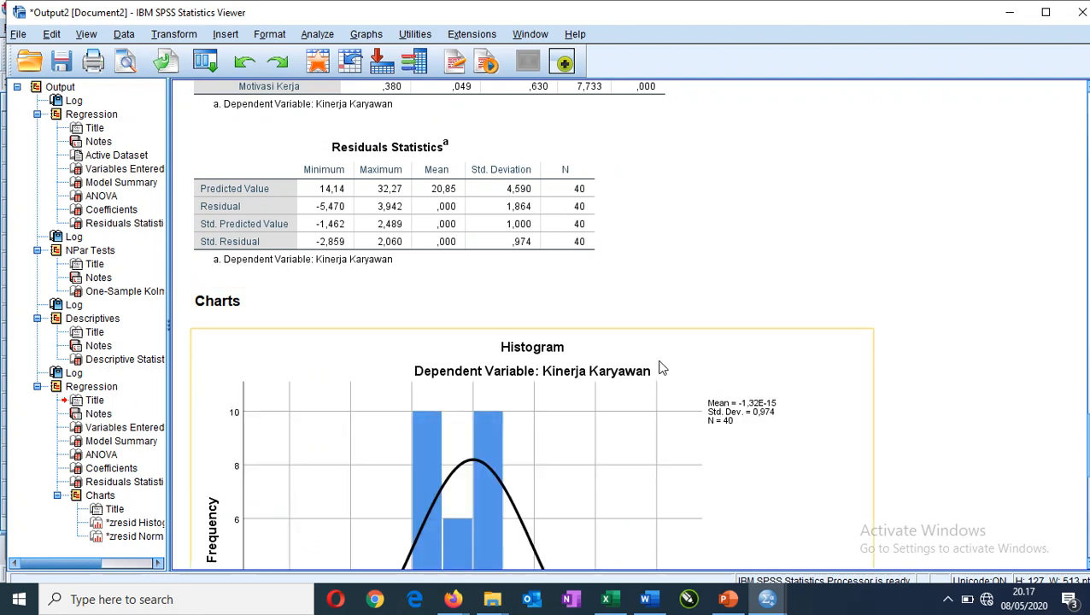
scroll(598, 380, down, 3)
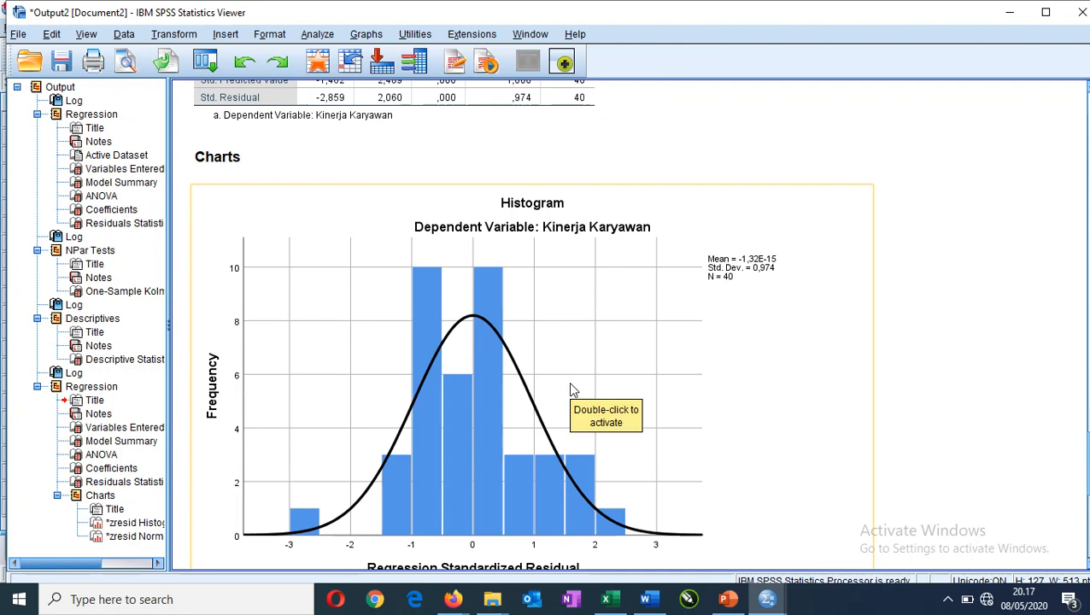
scroll(573, 390, down, 2)
scroll(568, 354, down, 3)
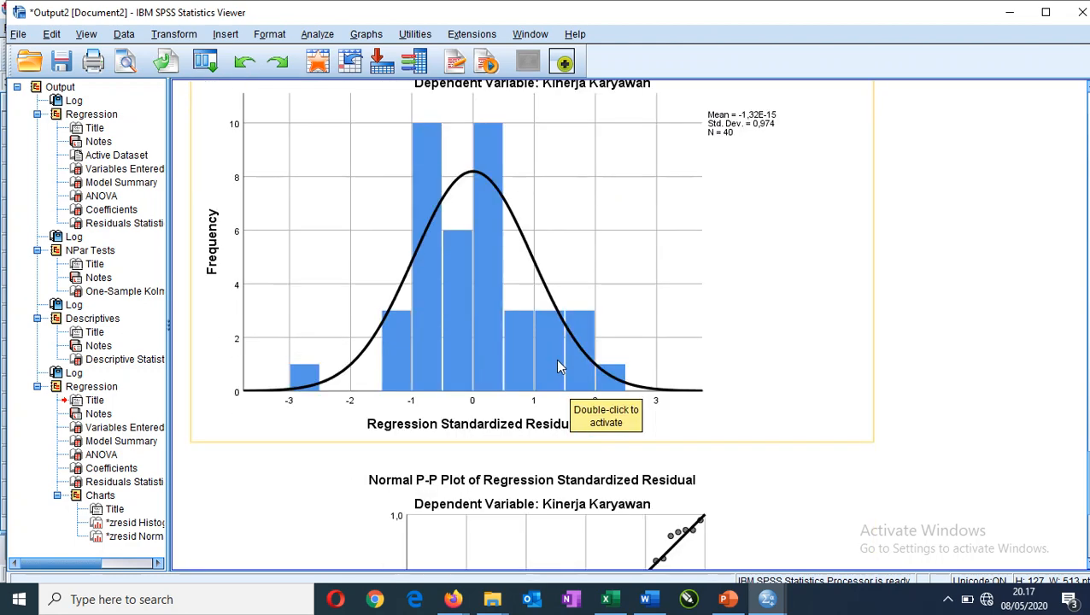
scroll(609, 345, up, 3)
click(983, 374)
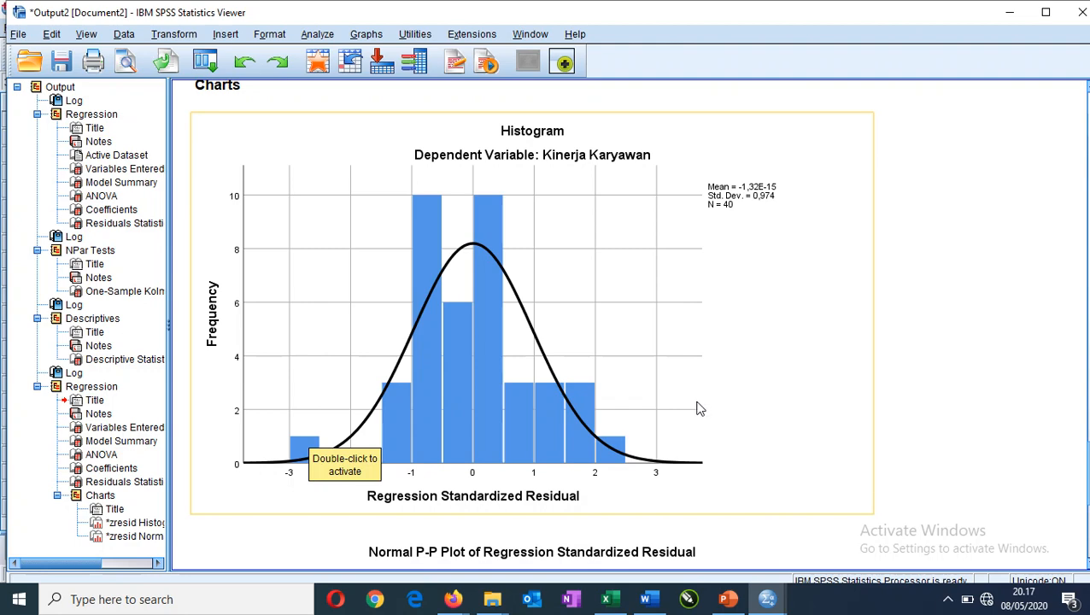
scroll(675, 410, down, 5)
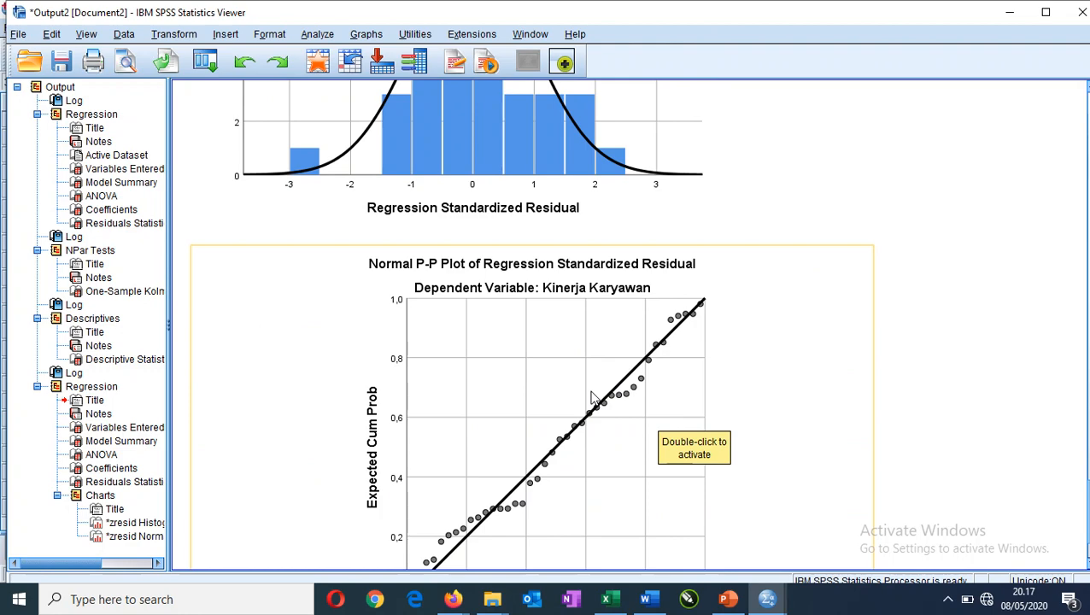
scroll(581, 385, up, 4)
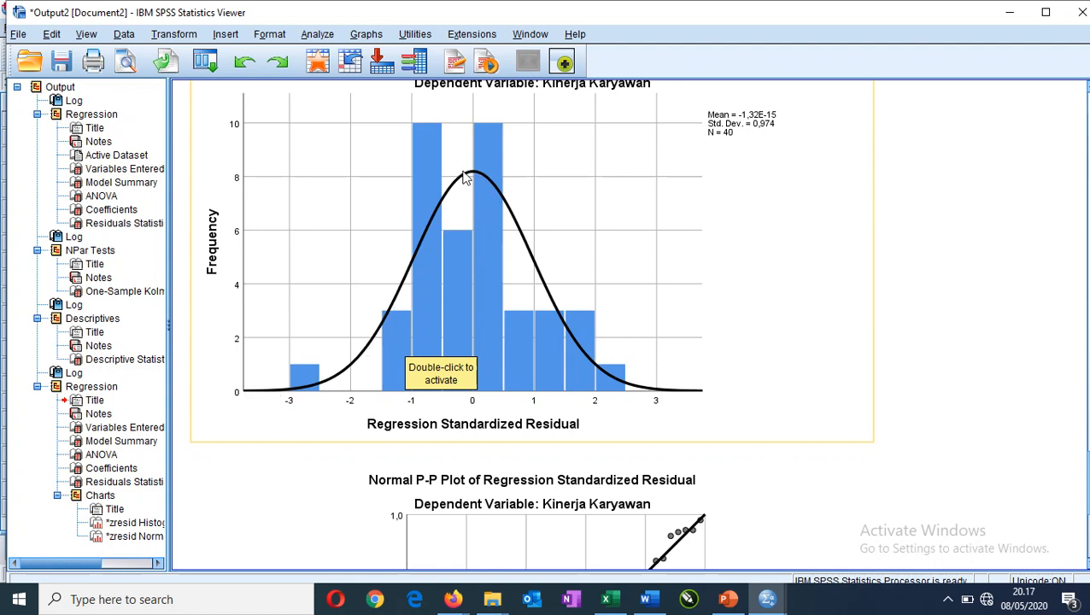
click(474, 407)
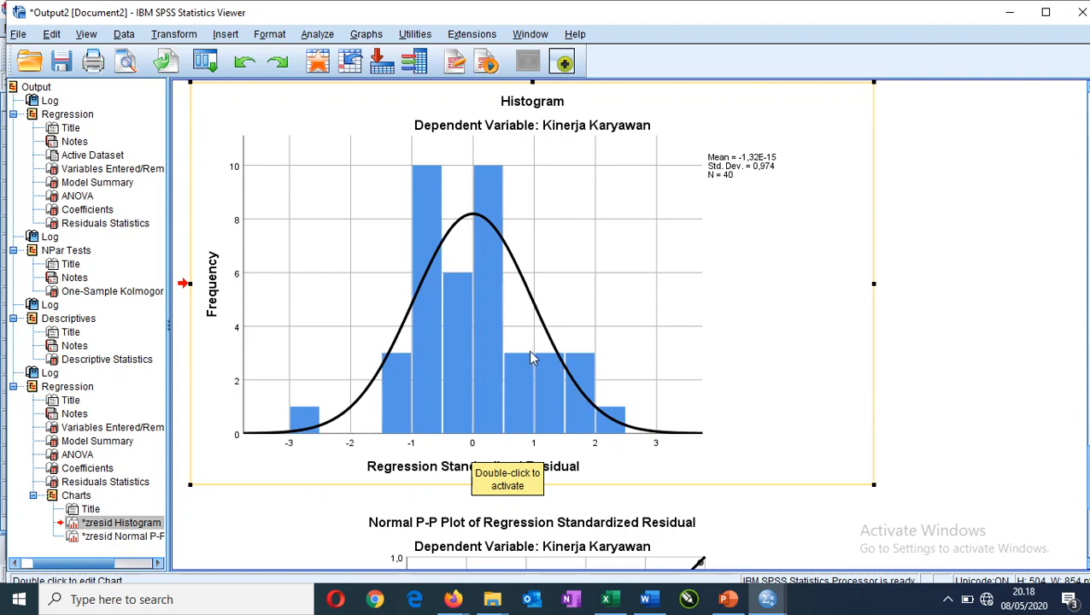
scroll(528, 350, down, 3)
scroll(530, 359, down, 3)
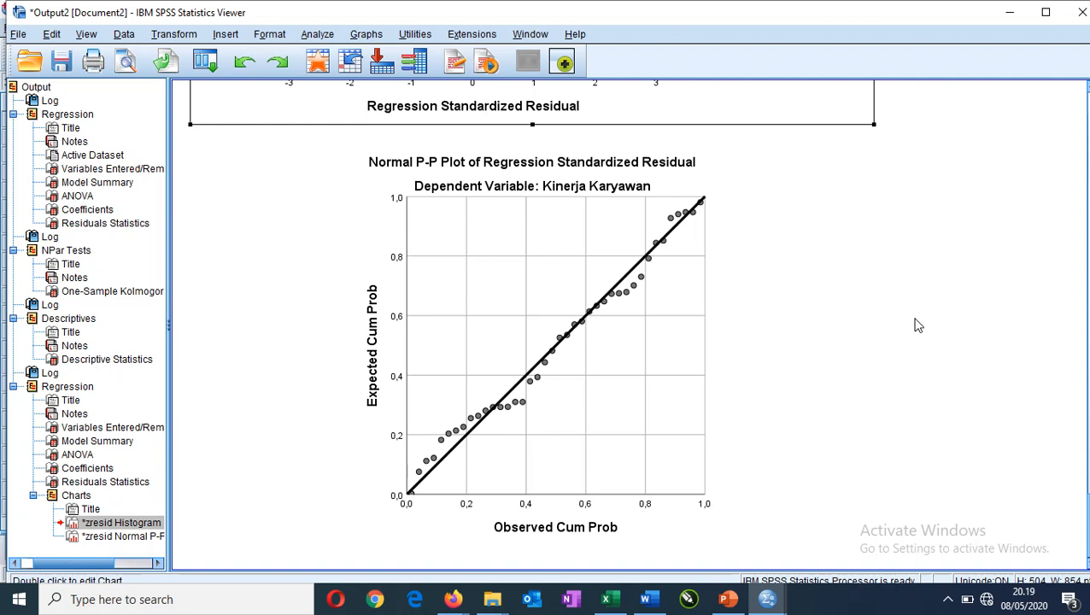
Switch to the PowerPoint presentation, go to the title slide "Uji Normalitas" and start the slide show from it.
click(727, 599)
drag(1088, 427, 1086, 163)
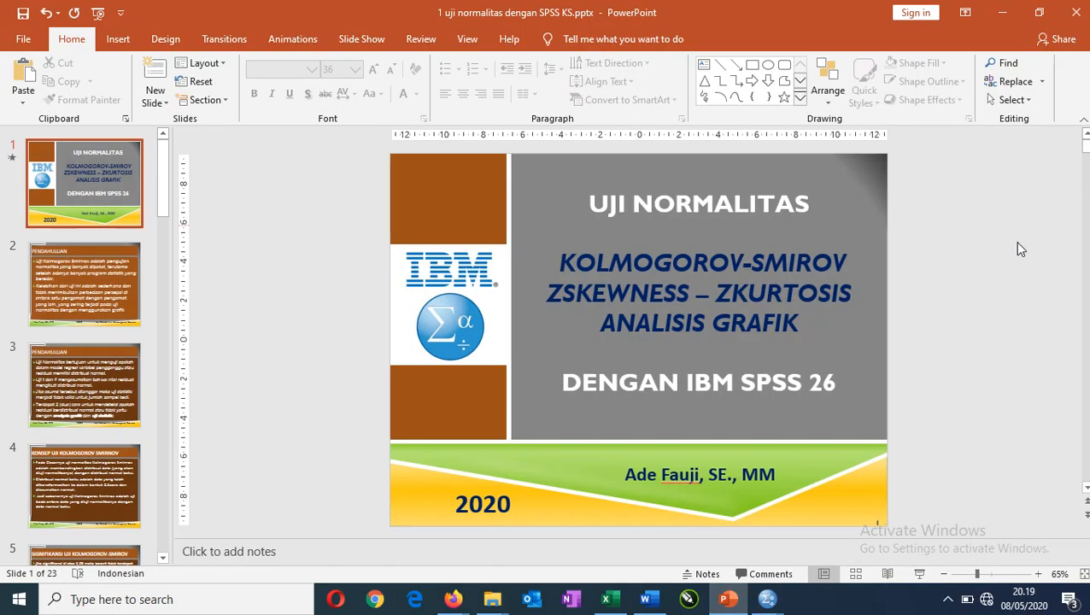
click(922, 575)
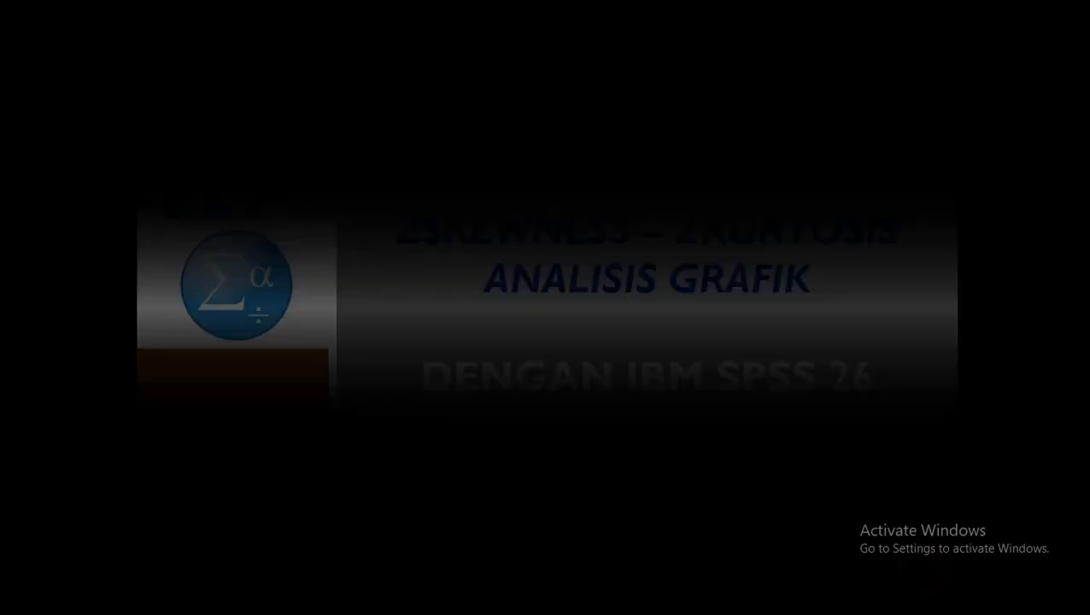